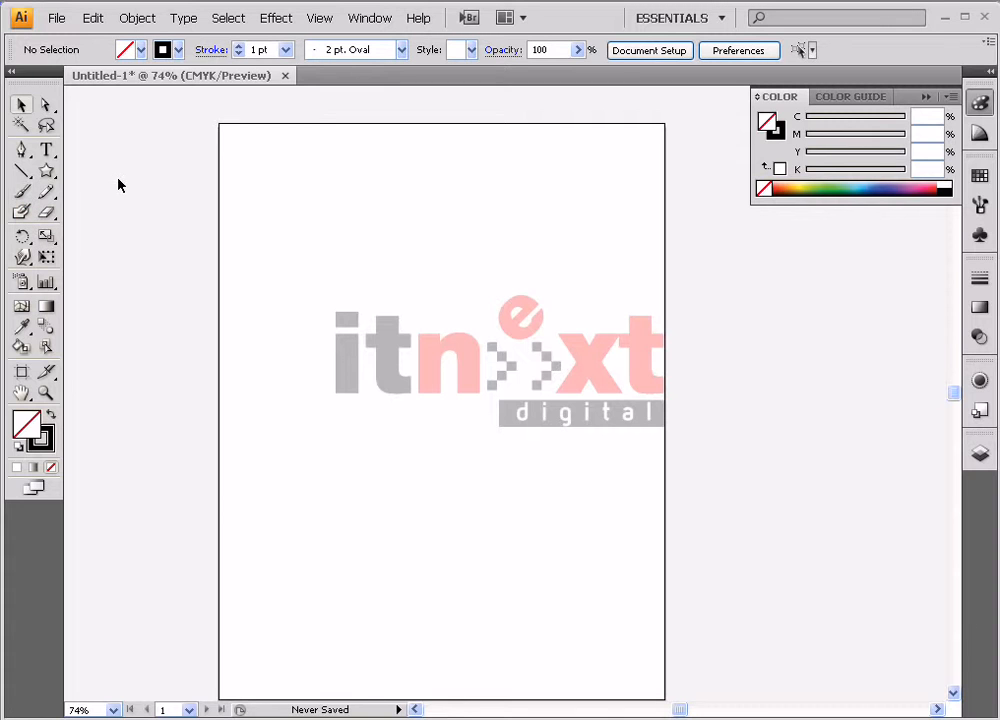
Draw a straight line, a wavy line, a triangle, a rounded quadrilateral and a circle with the Paintbrush tool.
click(24, 196)
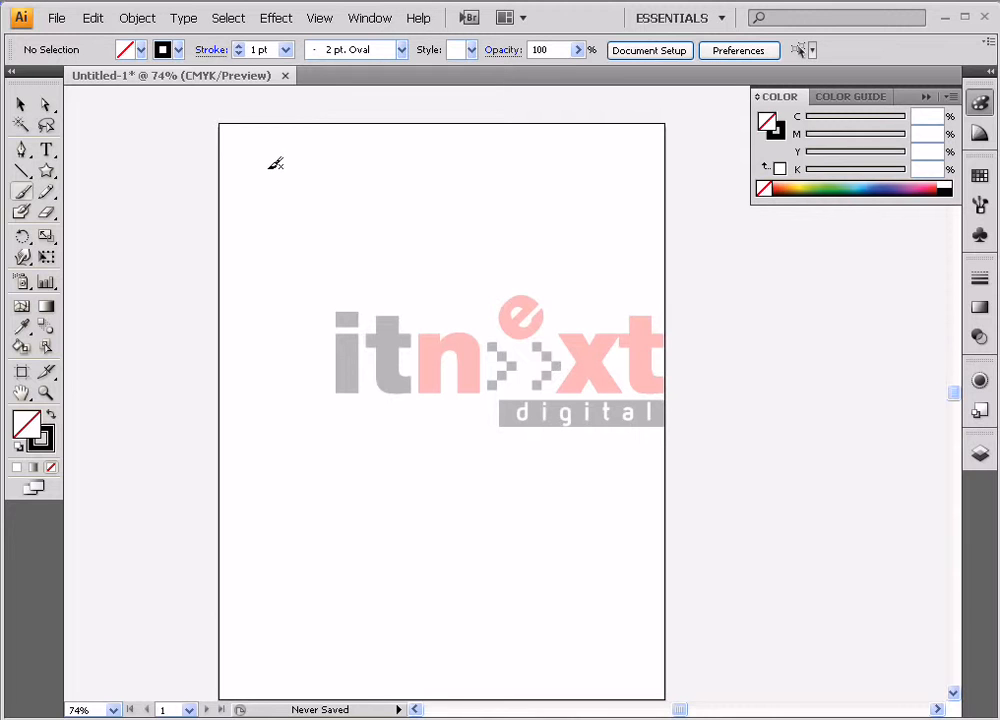
drag(285, 167, 490, 168)
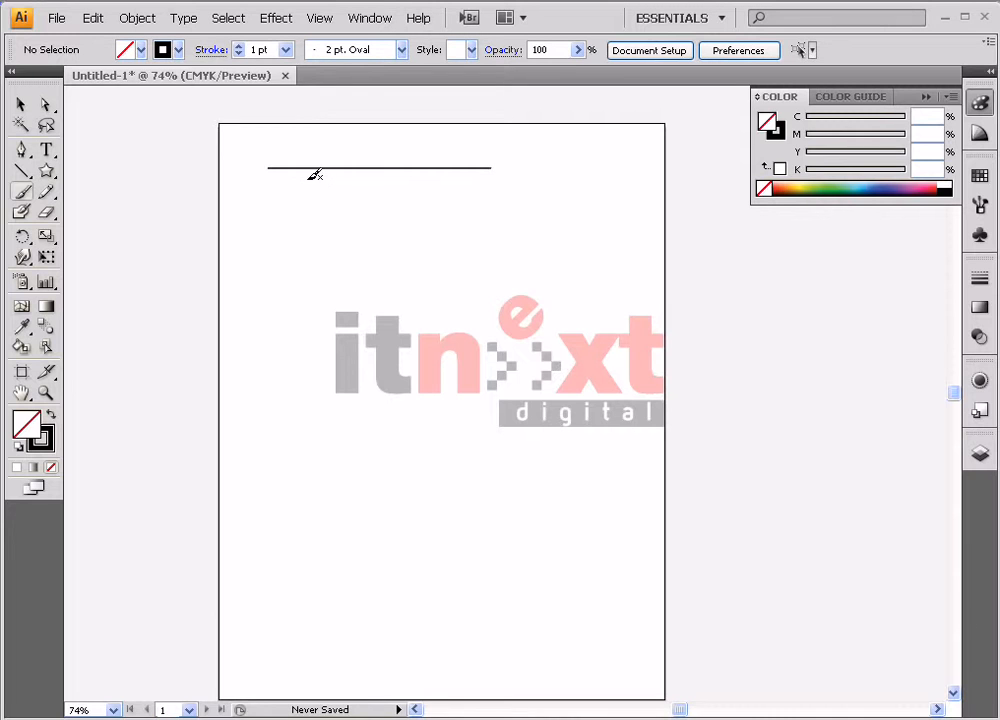
mouse_move(272, 229)
mouse_down()
mouse_move(438, 194)
mouse_move(475, 207)
mouse_move(555, 207)
mouse_up()
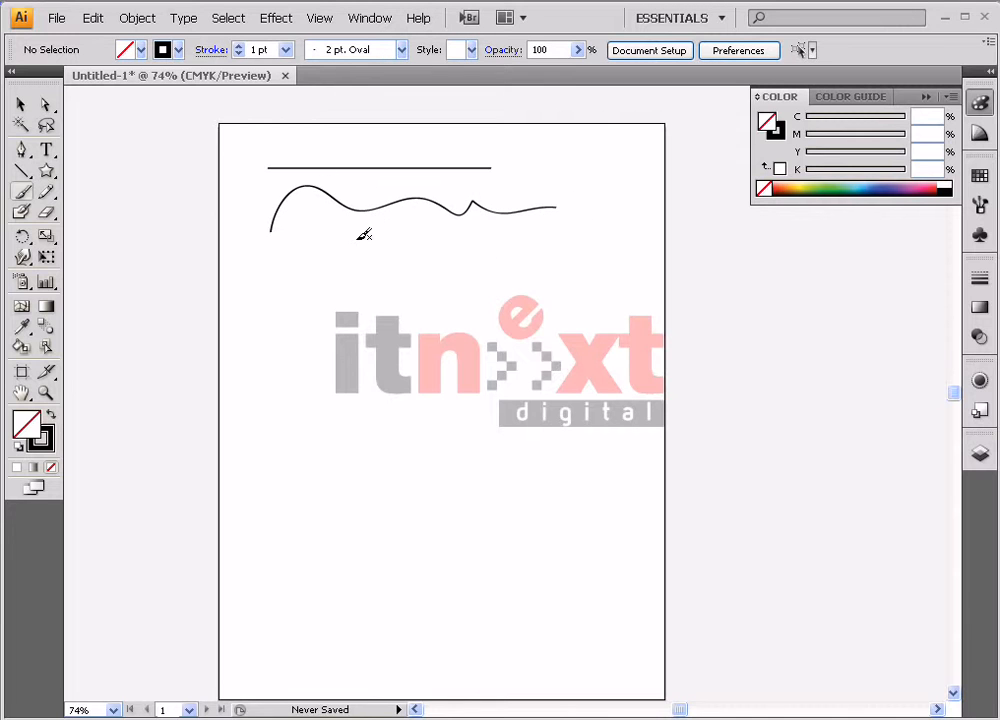
mouse_move(345, 265)
mouse_down()
mouse_move(264, 378)
mouse_move(427, 378)
mouse_move(349, 259)
mouse_up()
mouse_move(446, 256)
mouse_down()
mouse_move(481, 377)
mouse_move(616, 368)
mouse_move(651, 277)
mouse_move(638, 242)
mouse_move(452, 257)
mouse_up()
mouse_move(371, 445)
mouse_down()
mouse_move(280, 470)
mouse_move(286, 553)
mouse_move(348, 571)
mouse_move(398, 518)
mouse_move(372, 445)
mouse_up()
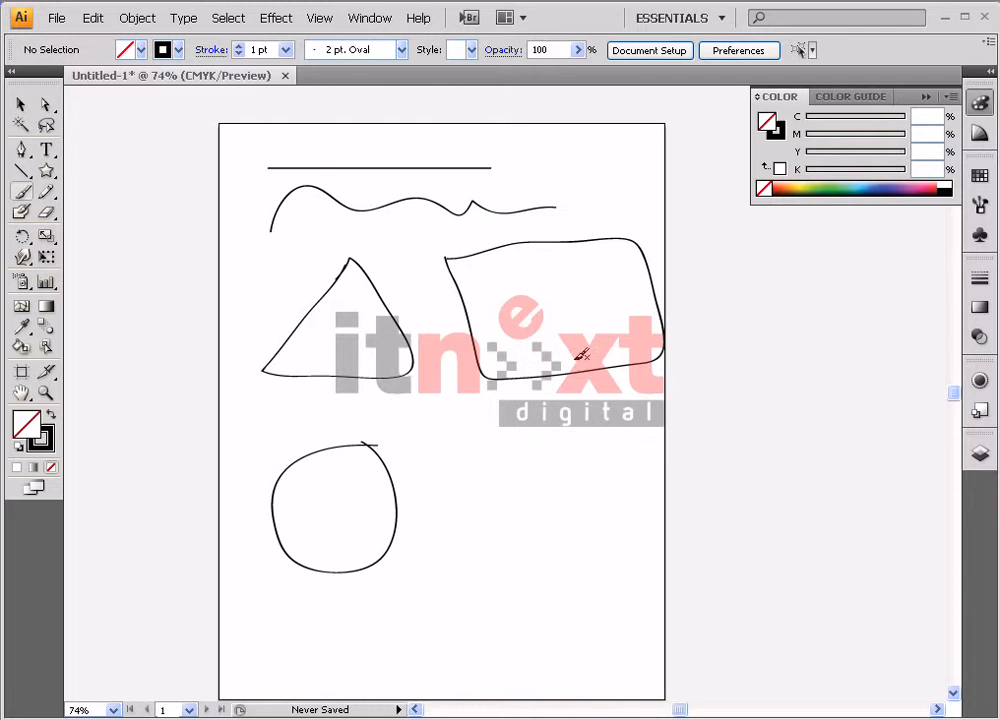
Paint several irregular closed shapes on the lower part of the page and long freehand curves beyond both its sides.
mouse_move(490, 464)
mouse_down()
mouse_move(656, 493)
mouse_move(640, 579)
mouse_move(438, 575)
mouse_move(388, 477)
mouse_move(420, 417)
mouse_move(492, 462)
mouse_up()
scroll(598, 451, down, 2)
mouse_move(268, 565)
mouse_down()
mouse_move(335, 574)
mouse_move(410, 563)
mouse_move(303, 602)
mouse_move(268, 565)
mouse_up()
mouse_move(483, 587)
mouse_down()
mouse_move(745, 476)
mouse_move(574, 663)
mouse_move(558, 571)
mouse_move(550, 573)
mouse_up()
scroll(420, 300, up, 2)
drag(256, 133, 133, 593)
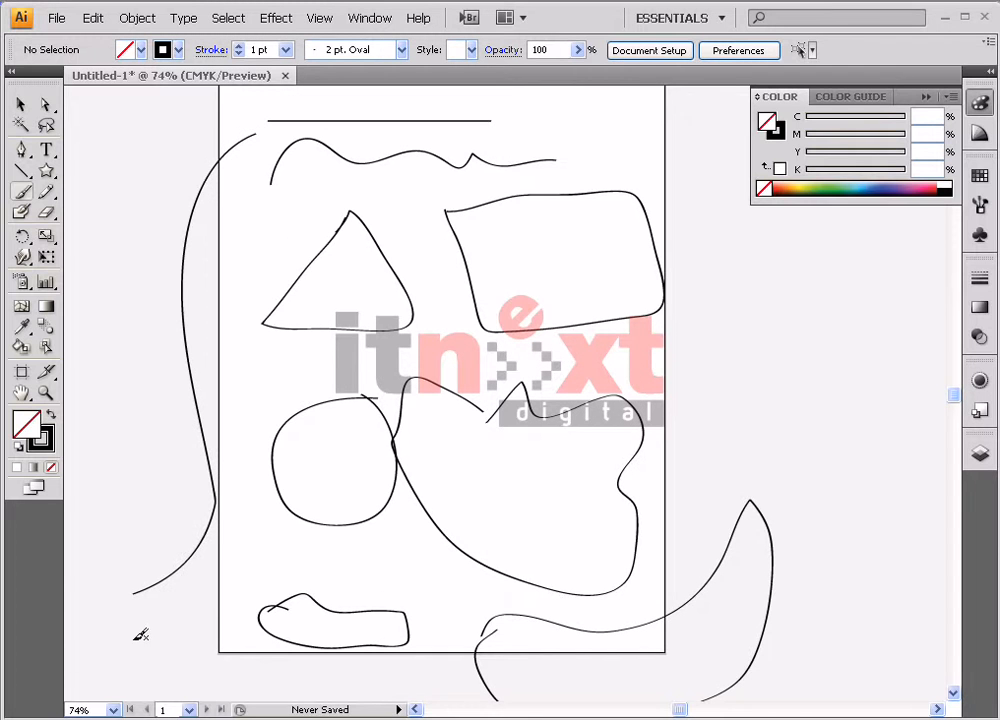
drag(716, 299, 662, 519)
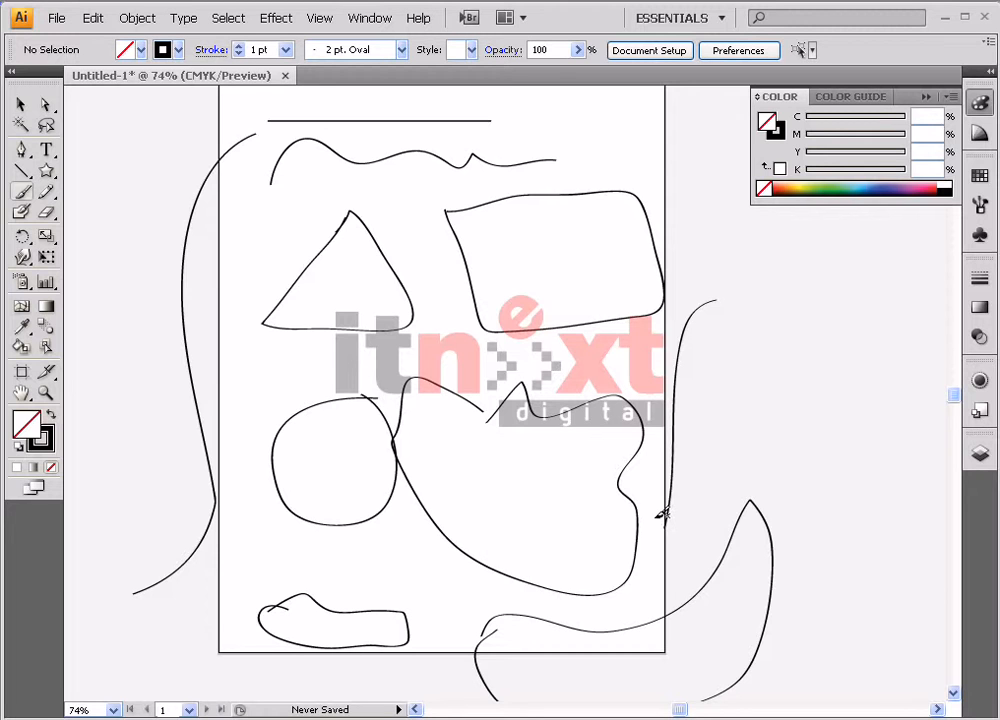
drag(662, 515, 664, 526)
Delete all the practice shapes to clear the artboard.
key(ctrl+a)
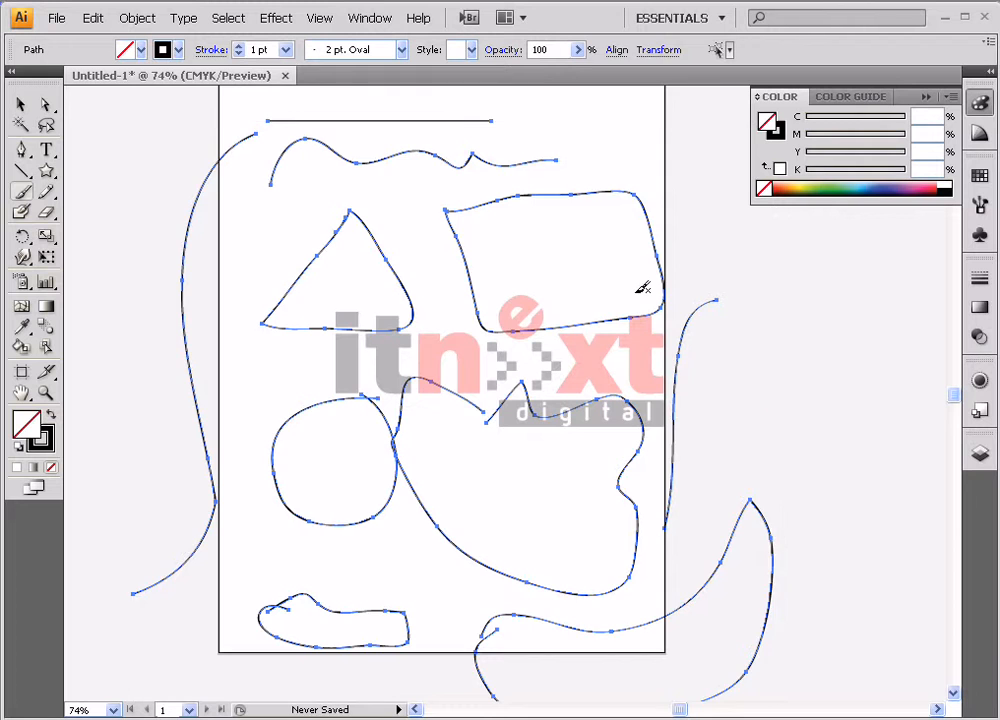
key(Delete)
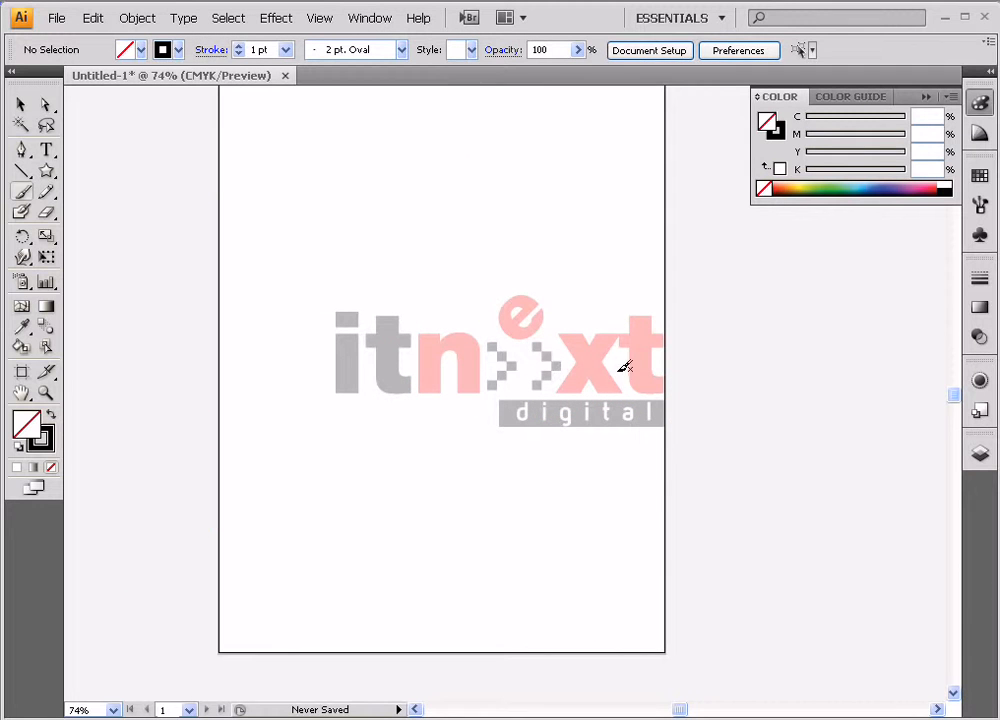
drag(598, 339, 540, 362)
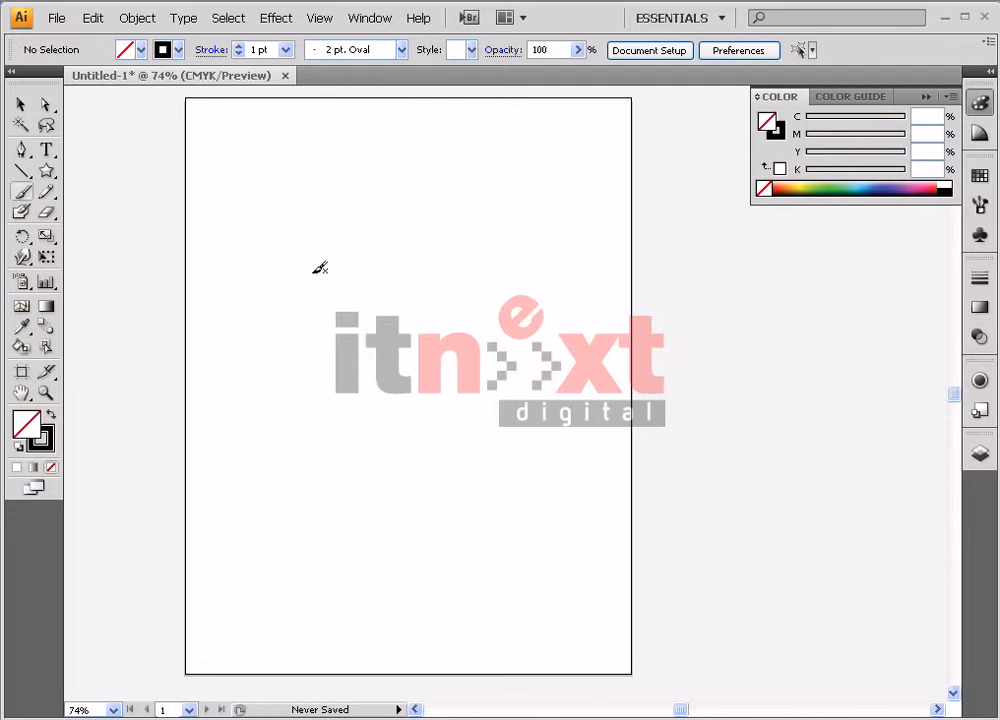
Paint a cartoon face's two eyes with curved eyelids, an angled nose and a smiling mouth with corner marks.
mouse_move(278, 289)
mouse_down()
mouse_move(336, 247)
mouse_move(368, 302)
mouse_move(339, 322)
mouse_move(277, 287)
mouse_up()
mouse_move(407, 271)
mouse_down()
mouse_move(487, 245)
mouse_move(516, 302)
mouse_move(468, 326)
mouse_move(420, 240)
mouse_up()
mouse_move(293, 250)
mouse_down()
mouse_move(315, 284)
mouse_move(363, 280)
mouse_up()
mouse_move(421, 243)
mouse_down()
mouse_move(476, 282)
mouse_move(517, 290)
mouse_up()
mouse_move(390, 260)
mouse_down()
mouse_move(346, 395)
mouse_move(420, 395)
mouse_up()
mouse_move(341, 420)
mouse_down()
mouse_move(477, 447)
mouse_move(480, 416)
mouse_move(328, 442)
mouse_up()
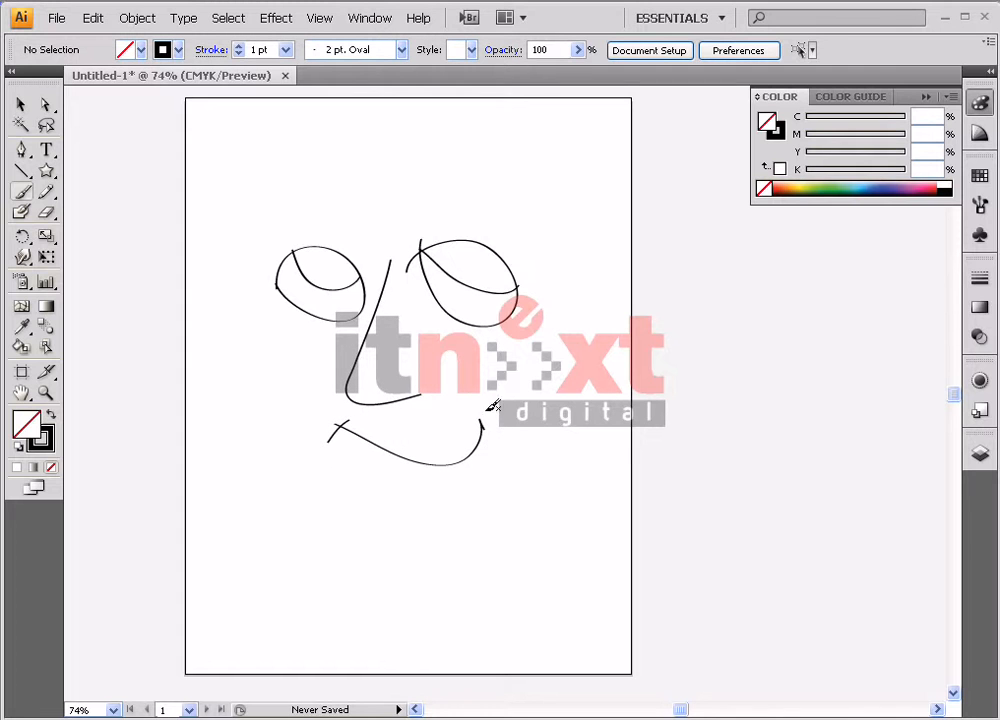
mouse_move(269, 238)
mouse_down()
mouse_move(274, 405)
mouse_move(307, 452)
mouse_move(358, 473)
mouse_move(434, 488)
mouse_move(491, 485)
mouse_move(510, 443)
mouse_move(520, 288)
mouse_up()
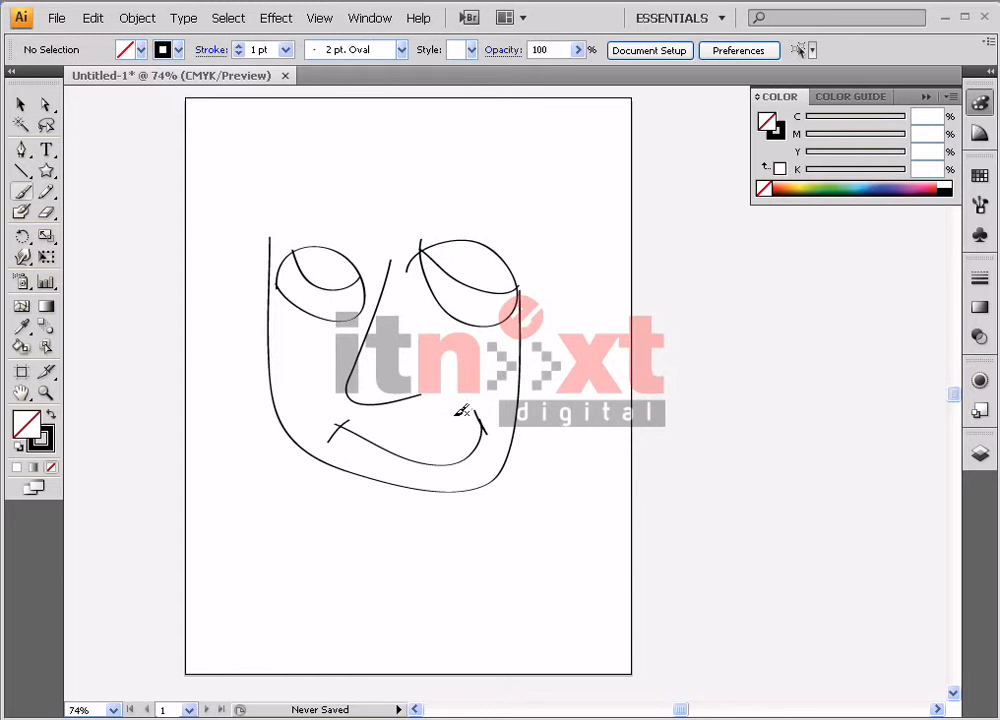
key(ctrl+z)
key(ctrl+z)
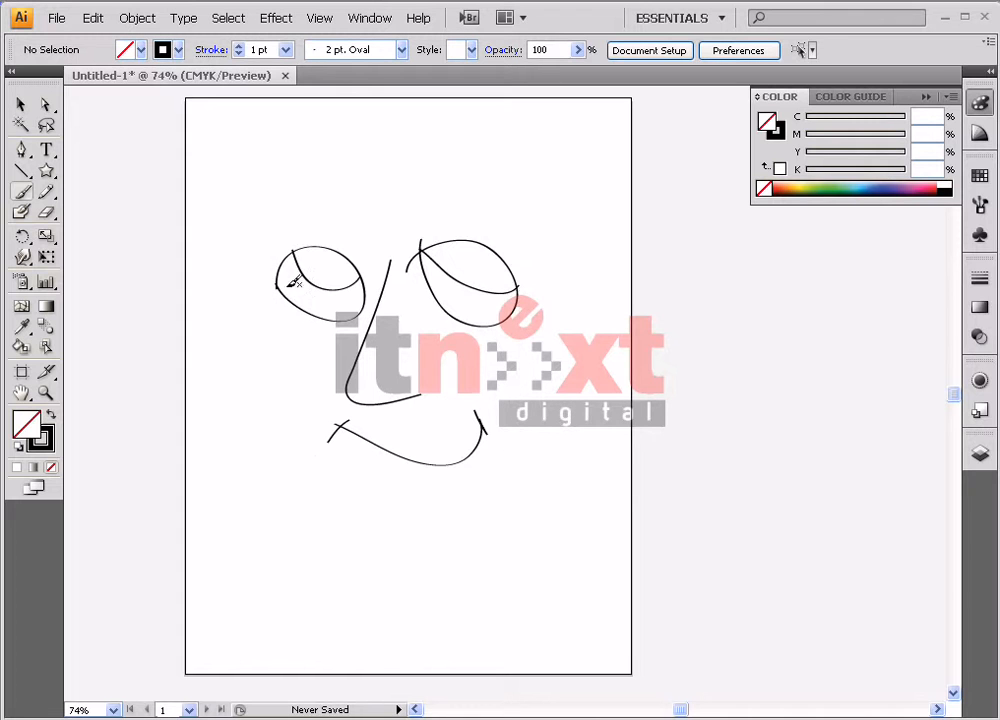
Paint a wide U-shaped jaw outline around the features, with wavy hair on top and an ear on each side.
mouse_move(259, 252)
mouse_down()
mouse_move(260, 338)
mouse_move(304, 470)
mouse_move(394, 519)
mouse_move(501, 492)
mouse_move(527, 400)
mouse_move(531, 272)
mouse_up()
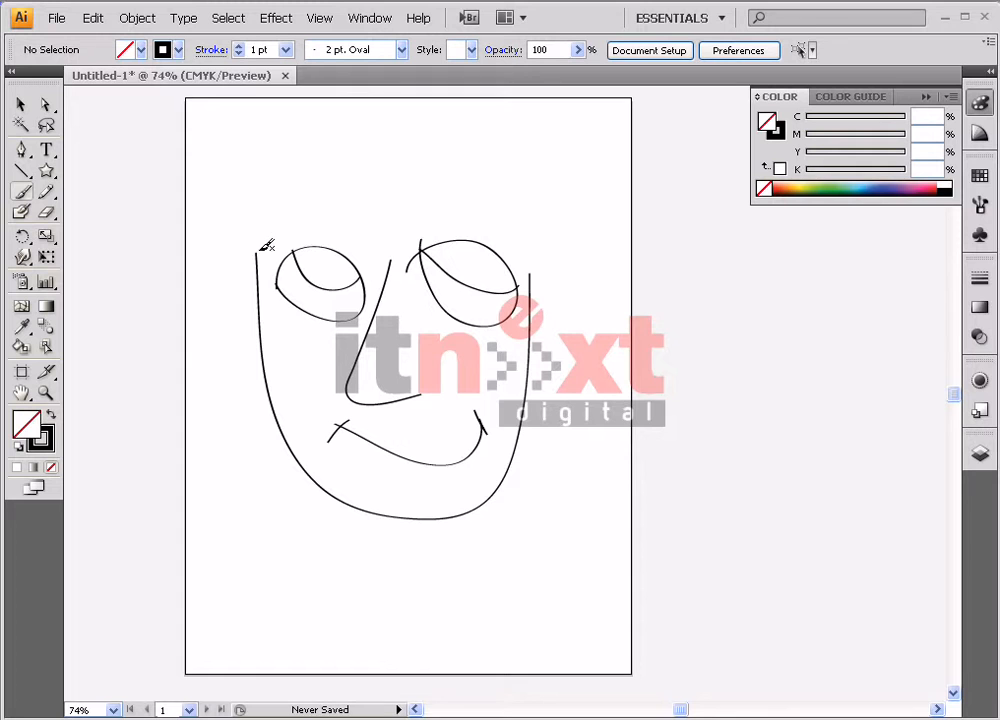
mouse_move(257, 252)
mouse_down()
mouse_move(325, 220)
mouse_move(426, 216)
mouse_move(521, 252)
mouse_move(549, 282)
mouse_move(568, 268)
mouse_move(602, 268)
mouse_move(625, 164)
mouse_move(500, 100)
mouse_move(403, 95)
mouse_move(278, 117)
mouse_move(202, 183)
mouse_move(221, 292)
mouse_move(256, 245)
mouse_up()
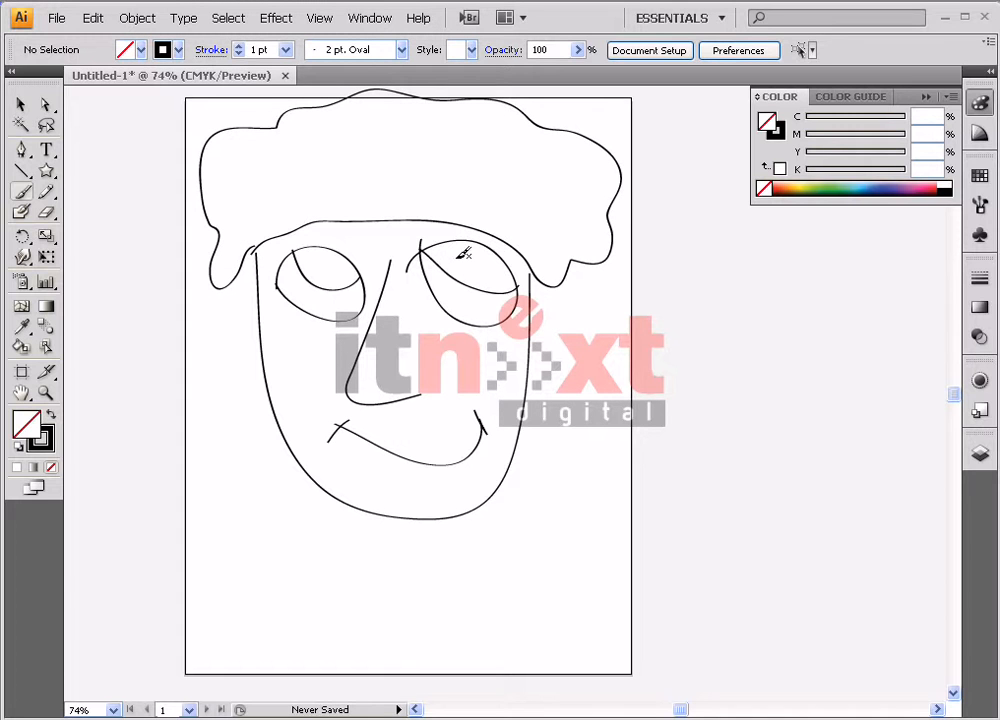
mouse_move(532, 283)
mouse_down()
mouse_move(568, 302)
mouse_move(575, 373)
mouse_move(547, 382)
mouse_move(533, 335)
mouse_move(549, 330)
mouse_move(527, 367)
mouse_up()
drag(259, 291, 262, 352)
Paint the neck with two vertical strokes and add a collar and sloping shoulders beneath it.
drag(379, 574, 379, 519)
drag(449, 518, 447, 570)
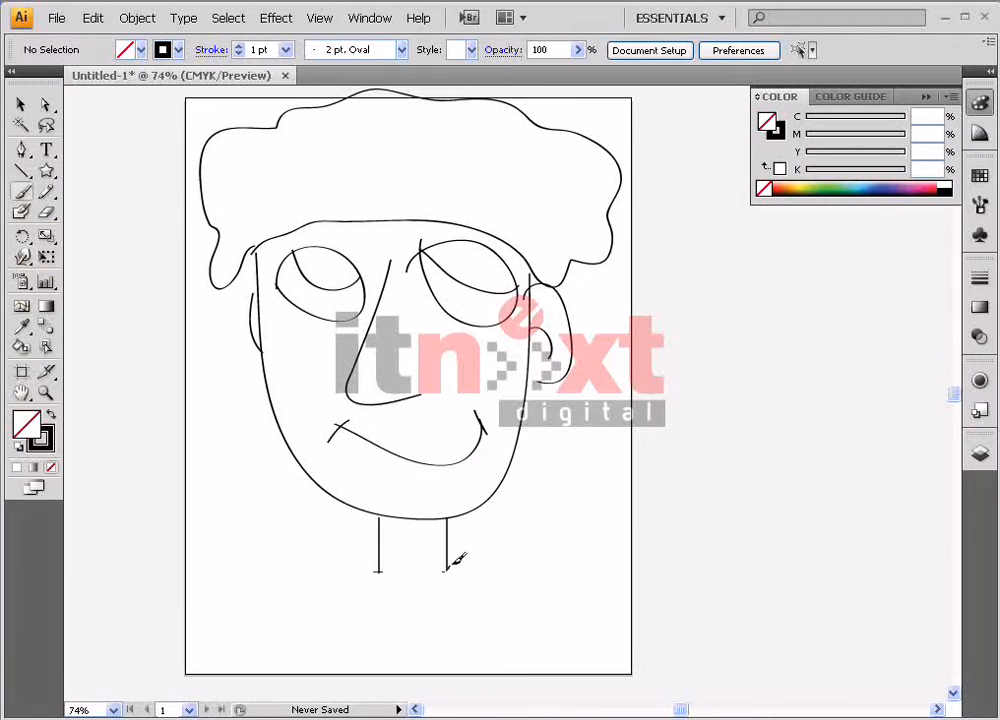
mouse_move(380, 566)
mouse_down()
mouse_move(331, 608)
mouse_move(259, 642)
mouse_move(243, 668)
mouse_up()
mouse_move(455, 569)
mouse_down()
mouse_move(605, 623)
mouse_move(685, 700)
mouse_up()
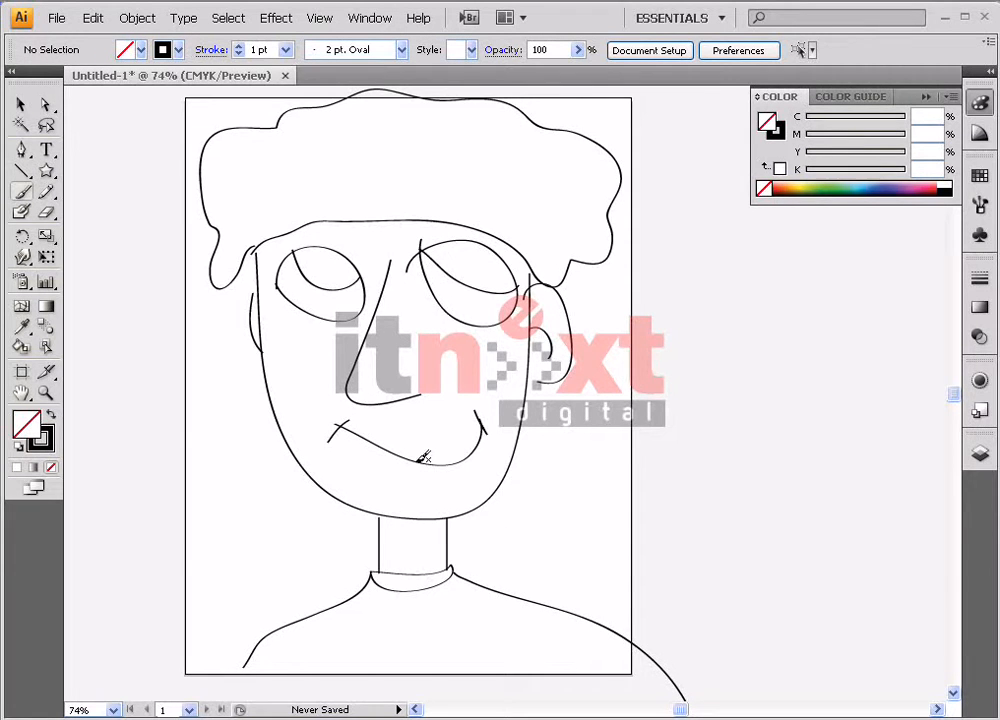
Delete the entire cartoon face drawing.
key(ctrl+a)
key(Delete)
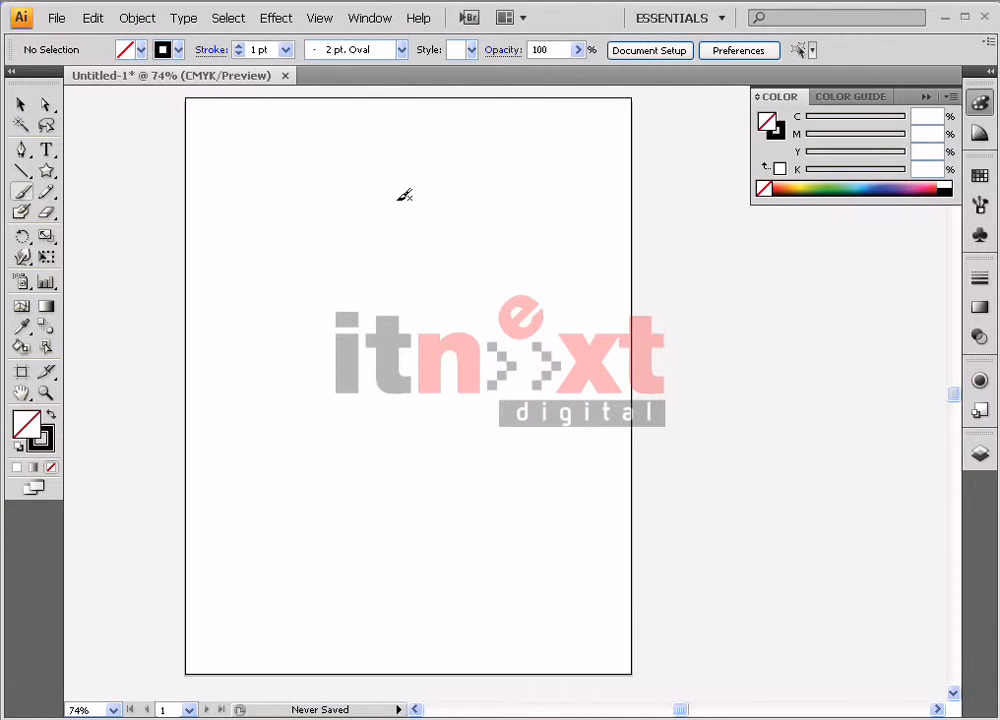
Paint the outer and inner contours of a woman's long hair and the curved chin between them.
mouse_move(390, 163)
mouse_down()
mouse_move(501, 208)
mouse_move(534, 362)
mouse_move(534, 486)
mouse_move(590, 655)
mouse_up()
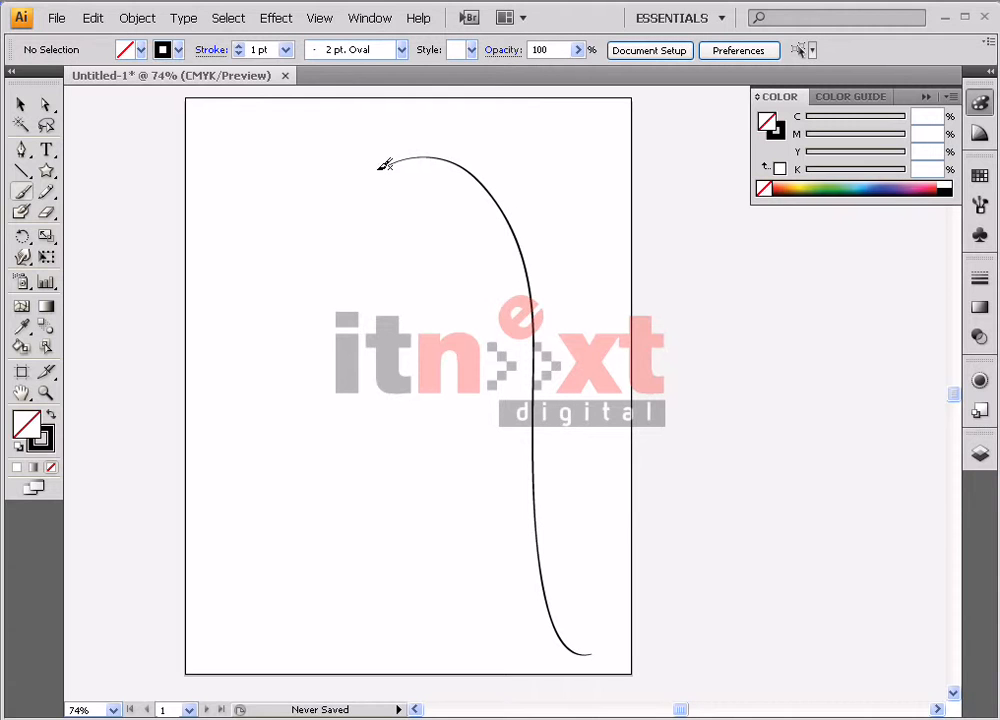
mouse_move(379, 167)
mouse_down()
mouse_move(346, 167)
mouse_move(296, 210)
mouse_move(281, 320)
mouse_move(296, 483)
mouse_up()
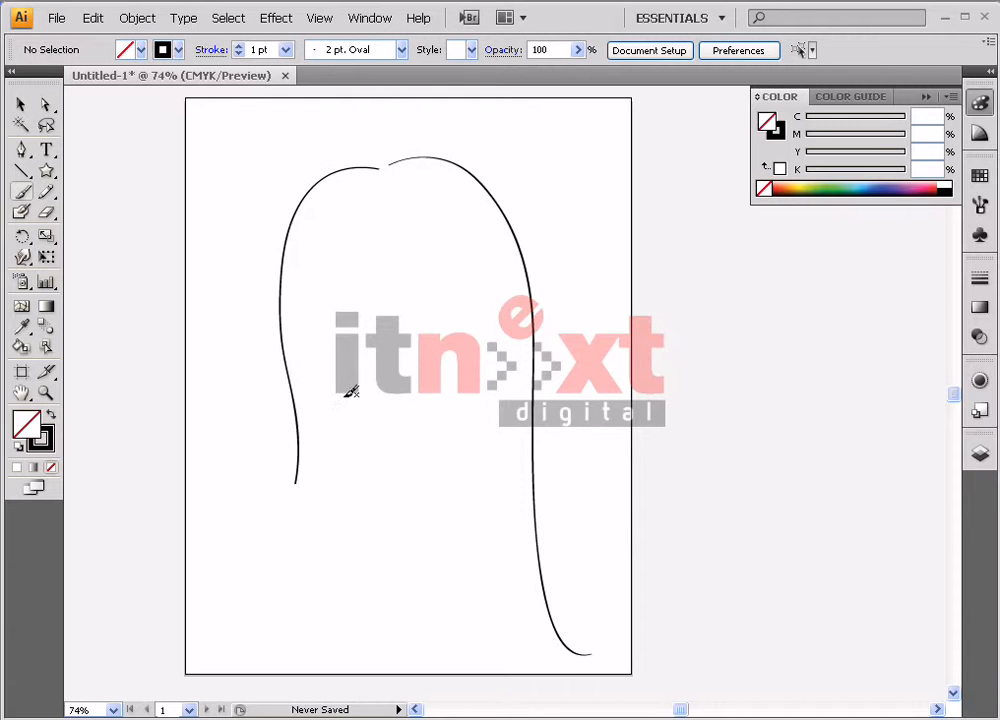
drag(363, 372, 282, 495)
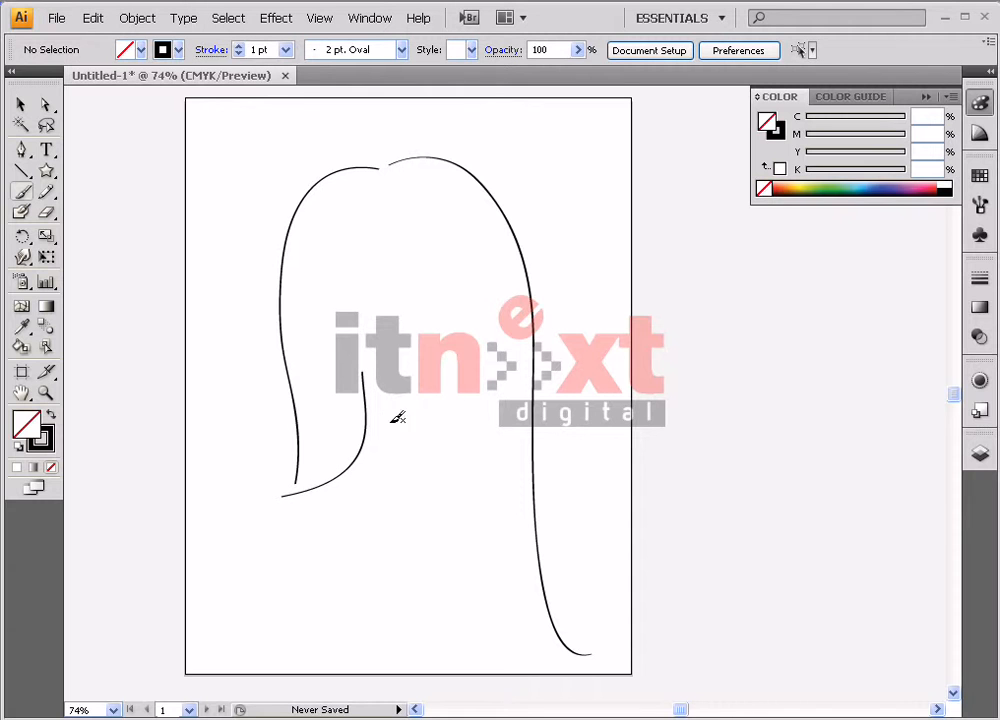
mouse_move(455, 367)
mouse_down()
mouse_move(536, 587)
mouse_move(562, 610)
mouse_up()
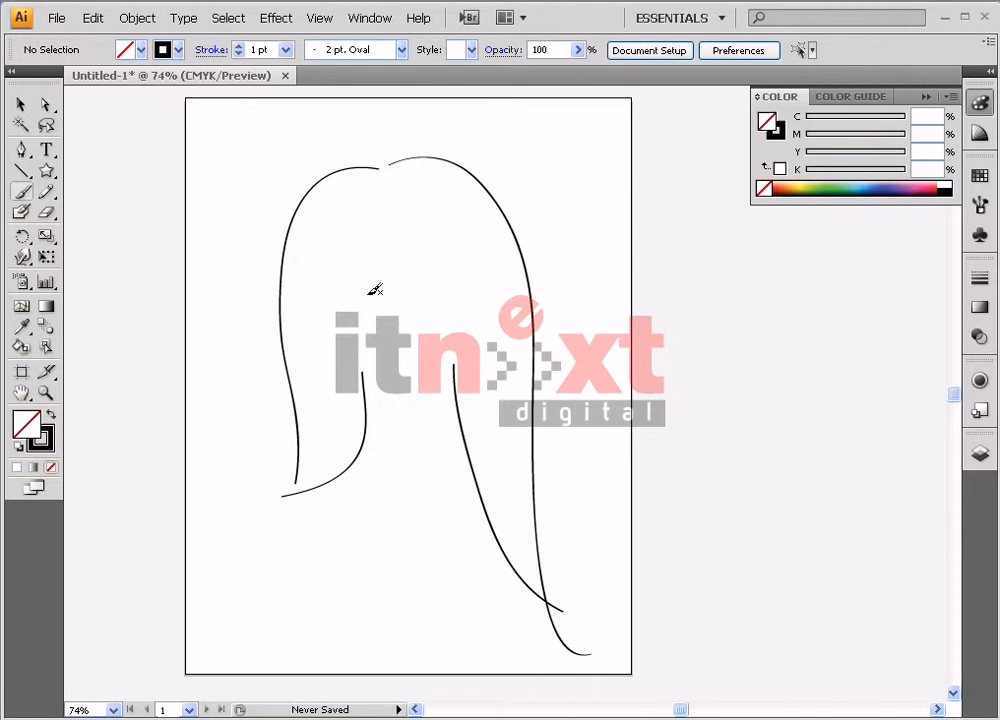
mouse_move(358, 346)
mouse_down()
mouse_move(381, 391)
mouse_move(421, 393)
mouse_up()
drag(456, 332, 455, 333)
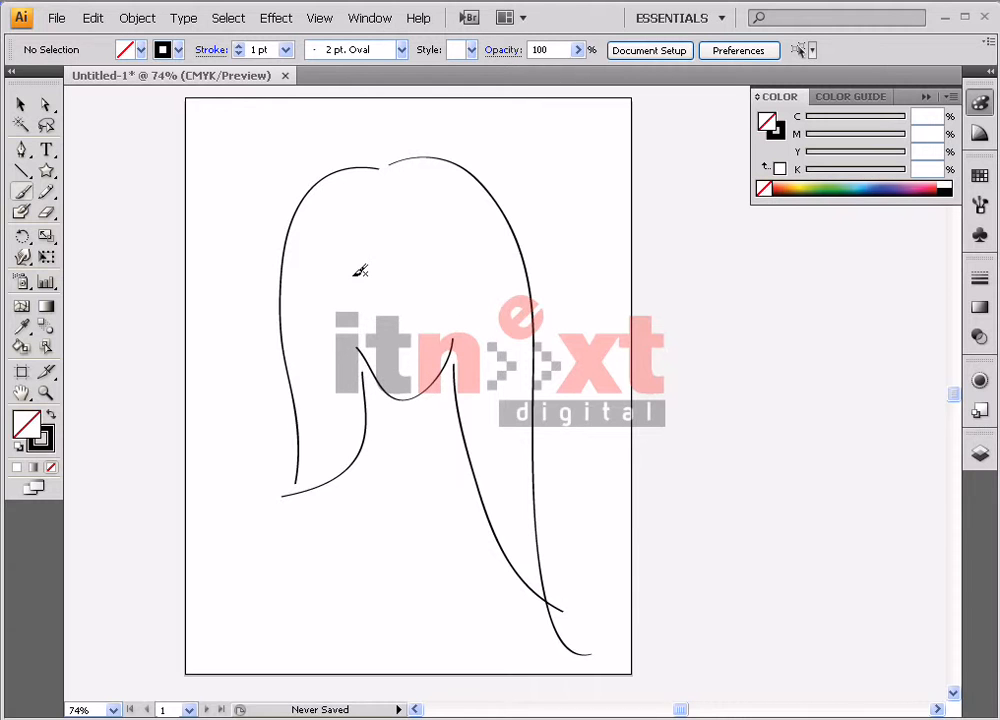
Paint the woman's eyebrows, eyes, nose, lips and a small forehead dot inside the hair outline.
drag(362, 272, 373, 270)
drag(452, 264, 453, 265)
mouse_move(381, 270)
mouse_down()
mouse_move(384, 311)
mouse_move(399, 316)
mouse_move(388, 343)
mouse_up()
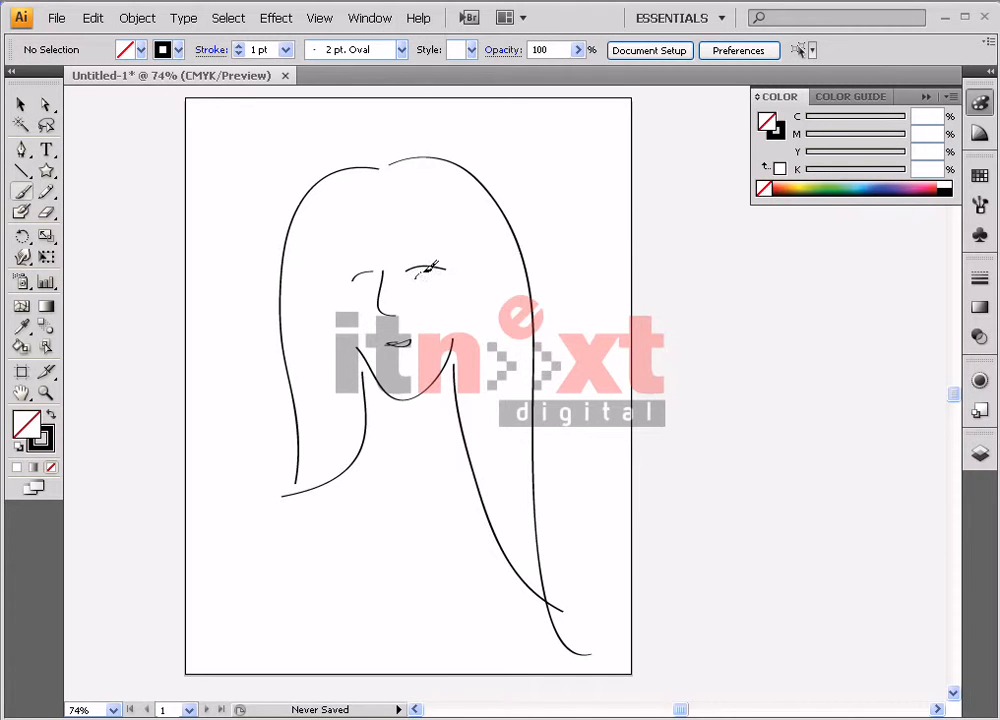
drag(415, 278, 370, 284)
Paint the woman's parted front hair strands, then her neck with a thin collar band and a shoulder line.
mouse_move(376, 205)
mouse_down()
mouse_move(339, 278)
mouse_move(340, 336)
mouse_up()
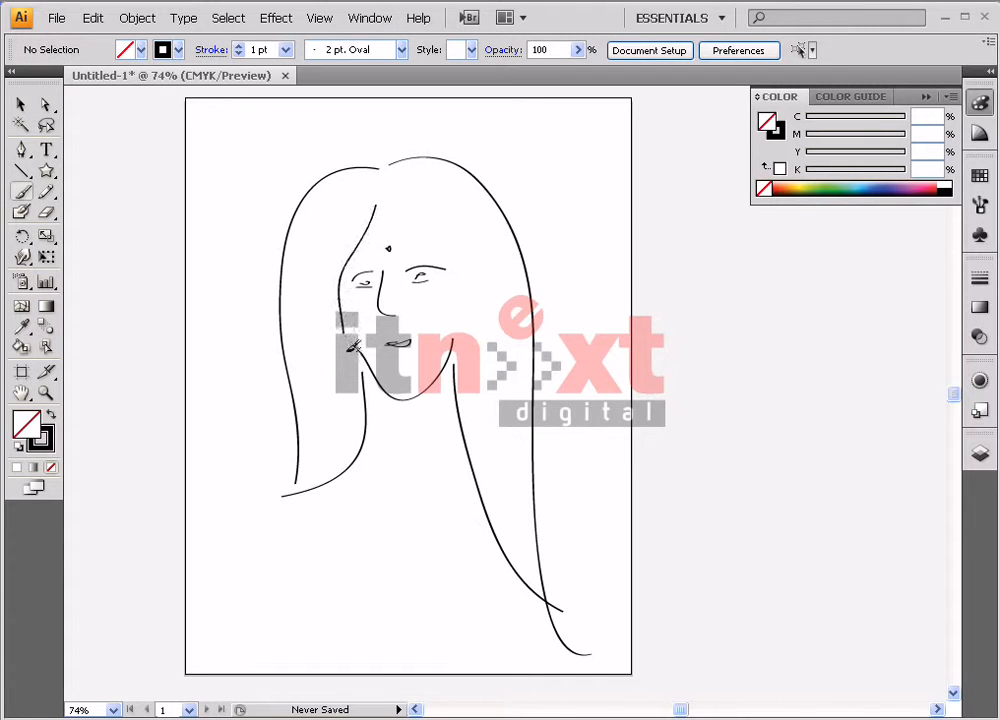
drag(393, 212, 497, 338)
drag(366, 378, 386, 434)
drag(434, 381, 433, 438)
mouse_move(366, 427)
mouse_down()
mouse_move(449, 433)
mouse_move(440, 445)
mouse_move(365, 446)
mouse_up()
drag(450, 440, 486, 466)
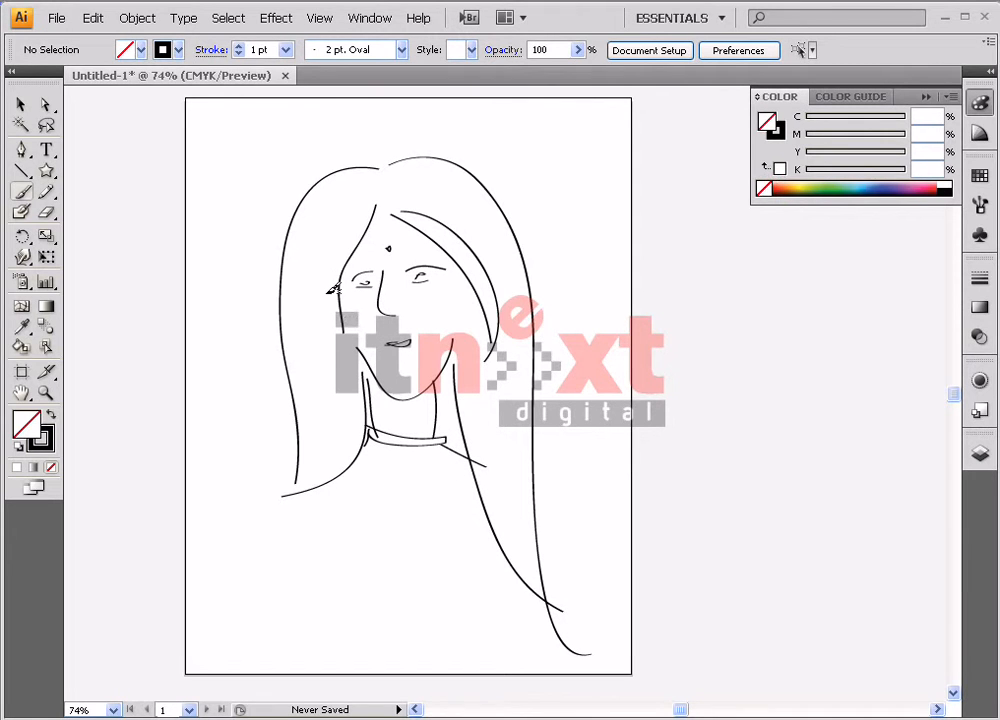
Delete the entire drawing of the woman.
key(ctrl+a)
key(Delete)
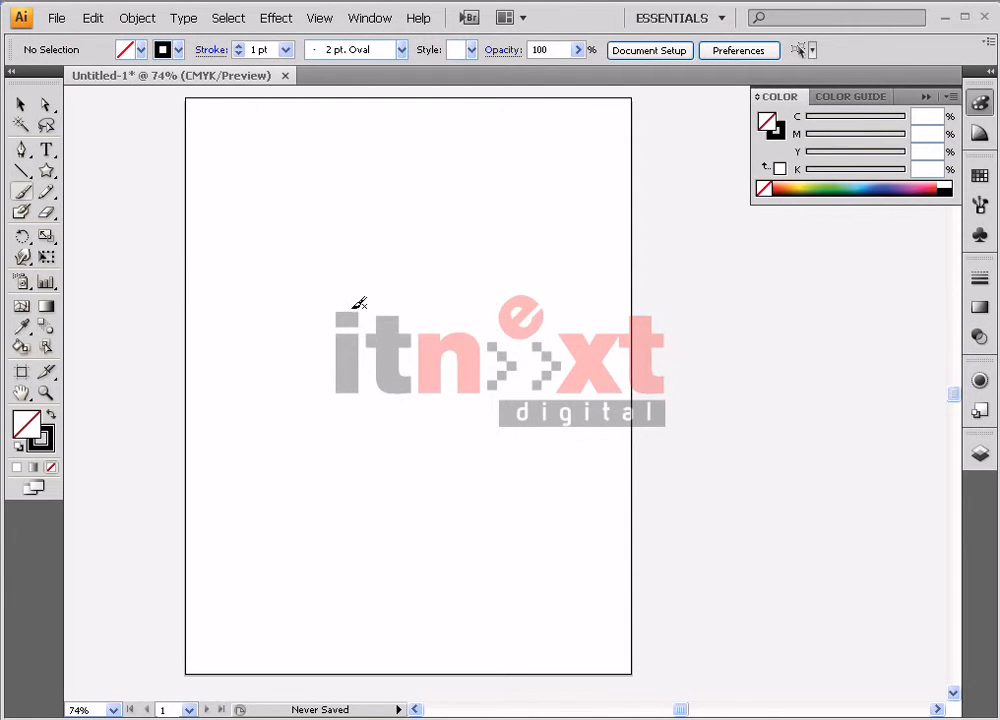
Paint a house roof as a wide slanted panel with a triangular gable on its left side.
drag(272, 279, 184, 363)
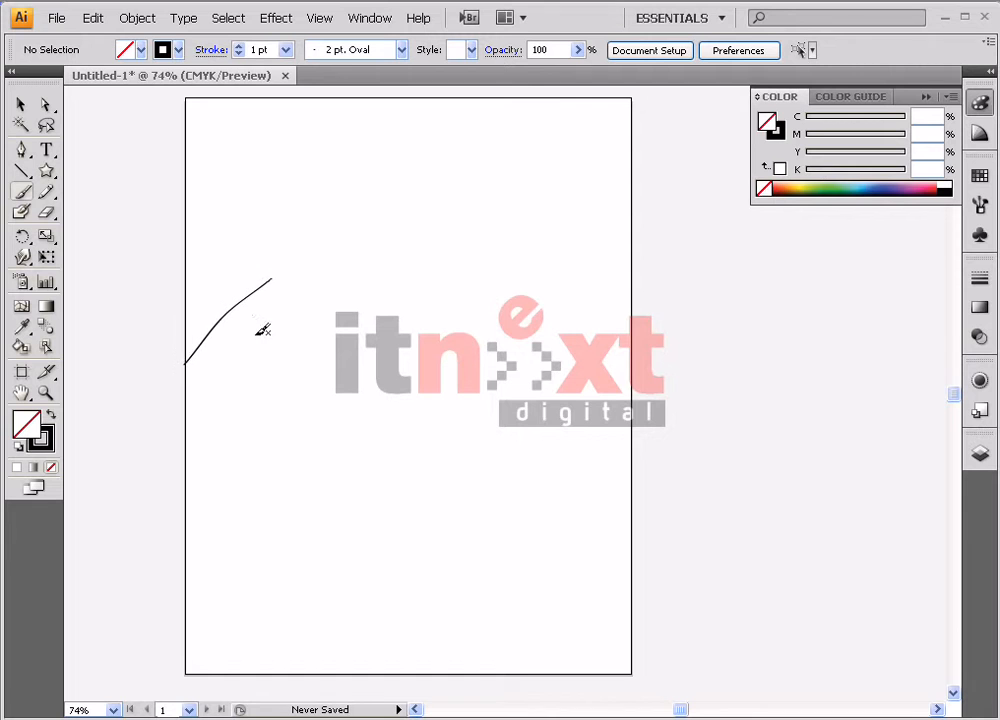
drag(328, 279, 443, 279)
mouse_move(453, 279)
mouse_down()
mouse_move(496, 279)
mouse_move(632, 385)
mouse_up()
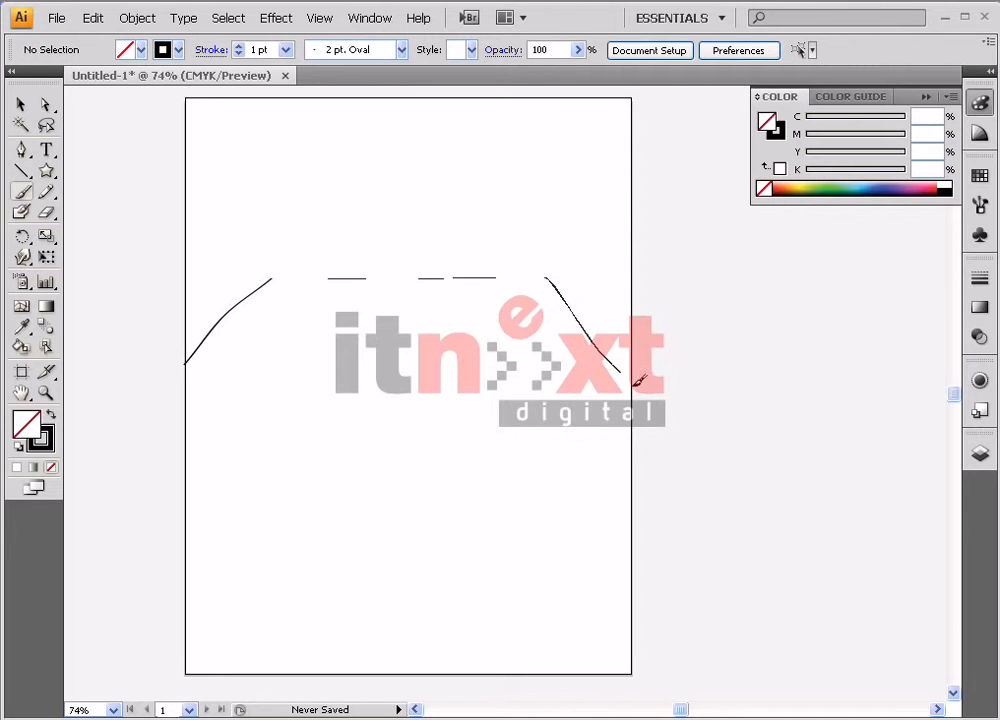
mouse_move(535, 384)
mouse_down()
mouse_move(354, 385)
mouse_move(273, 280)
mouse_up()
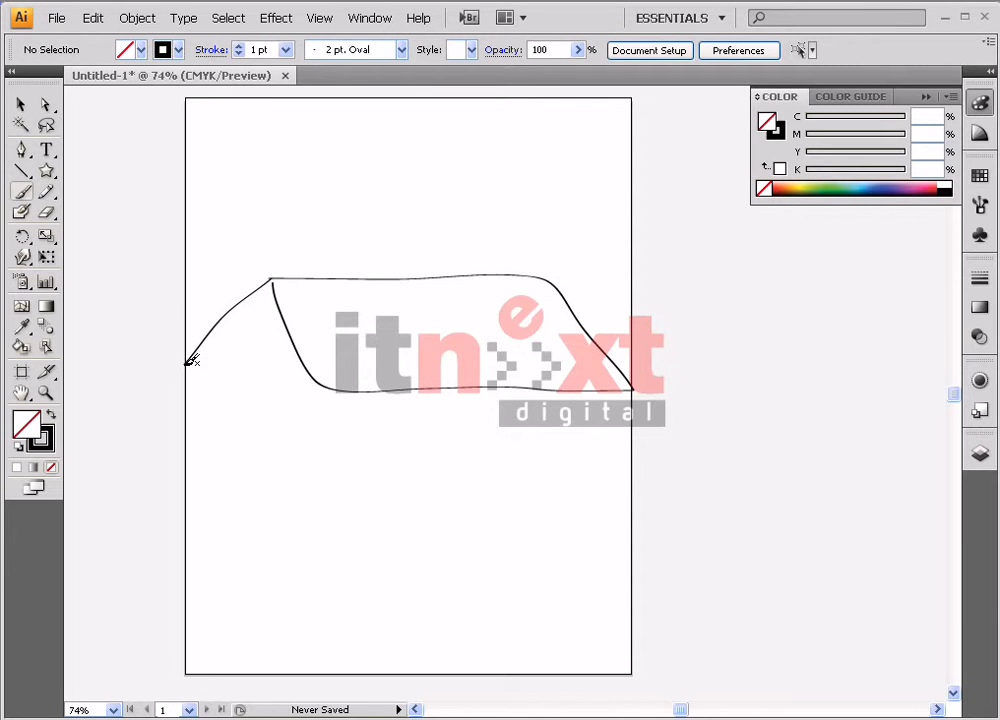
drag(236, 366, 302, 374)
key(ctrl+z)
drag(190, 360, 303, 376)
Paint the house's narrow side wall under the gable and the wide front wall under the roof panel.
mouse_move(206, 365)
mouse_down()
mouse_move(223, 579)
mouse_move(237, 595)
mouse_move(352, 598)
mouse_move(330, 386)
mouse_up()
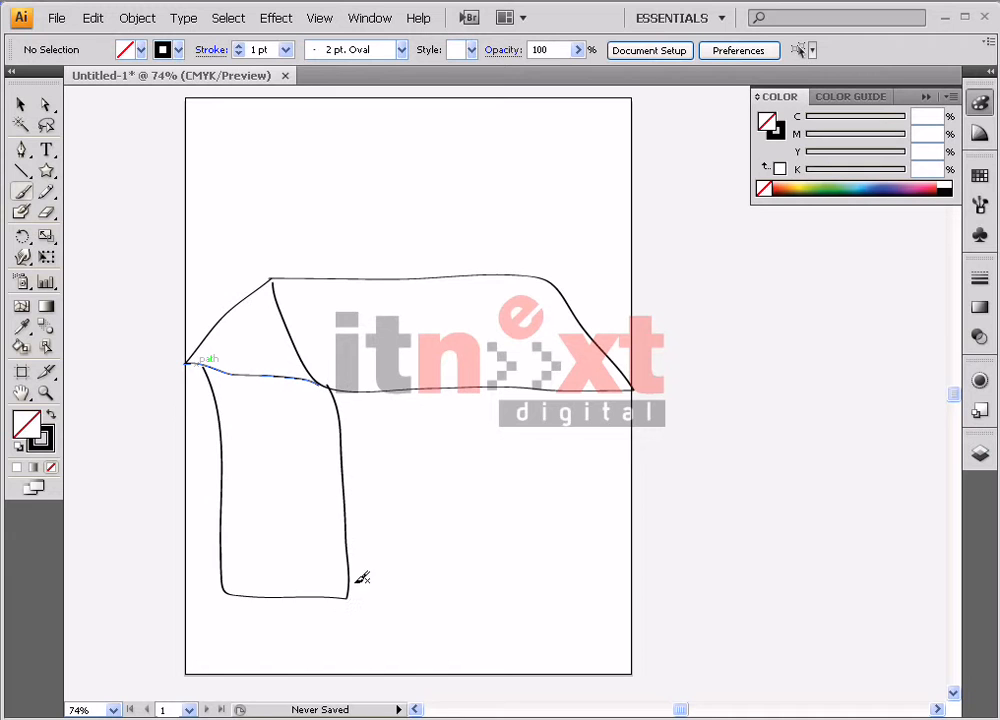
drag(355, 596, 553, 576)
drag(641, 571, 600, 380)
Paint a tall door on the front wall and a rounded window with crossing bars beside it.
drag(436, 434, 446, 567)
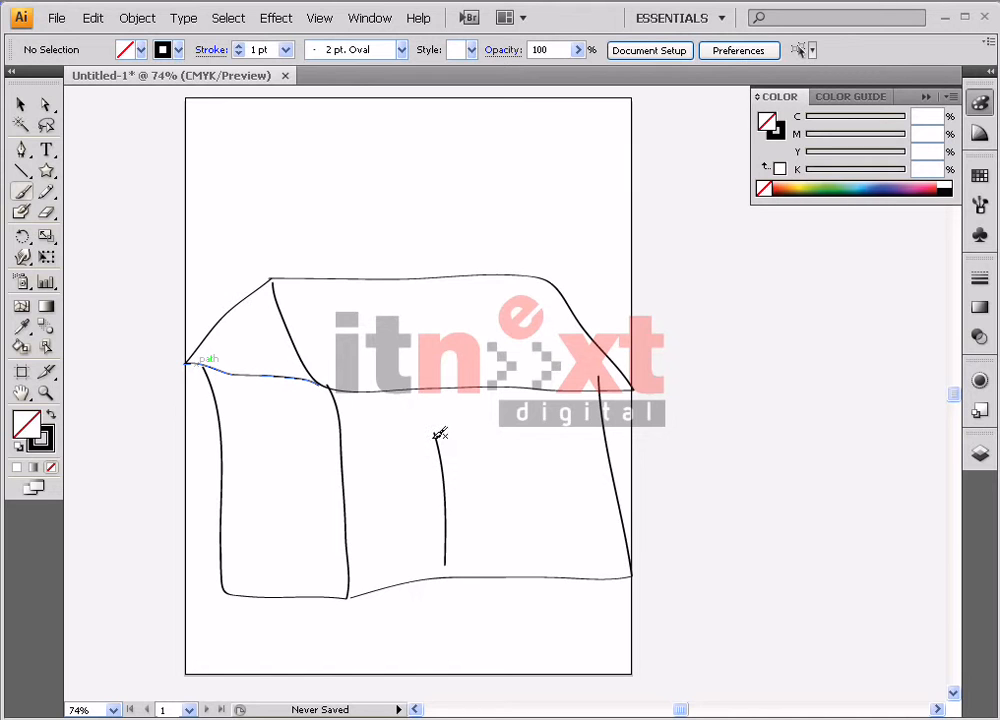
mouse_move(434, 435)
mouse_down()
mouse_move(511, 528)
mouse_move(511, 561)
mouse_up()
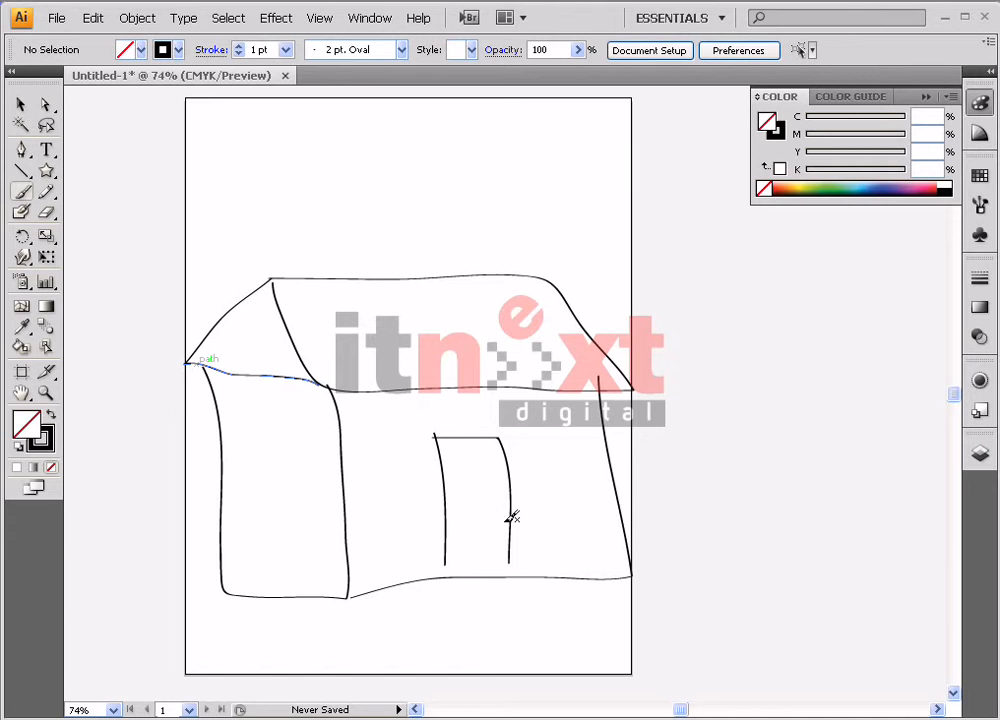
mouse_move(576, 457)
mouse_down()
mouse_move(594, 504)
mouse_move(536, 507)
mouse_move(562, 463)
mouse_move(574, 462)
mouse_move(574, 484)
mouse_move(552, 515)
mouse_move(572, 513)
mouse_up()
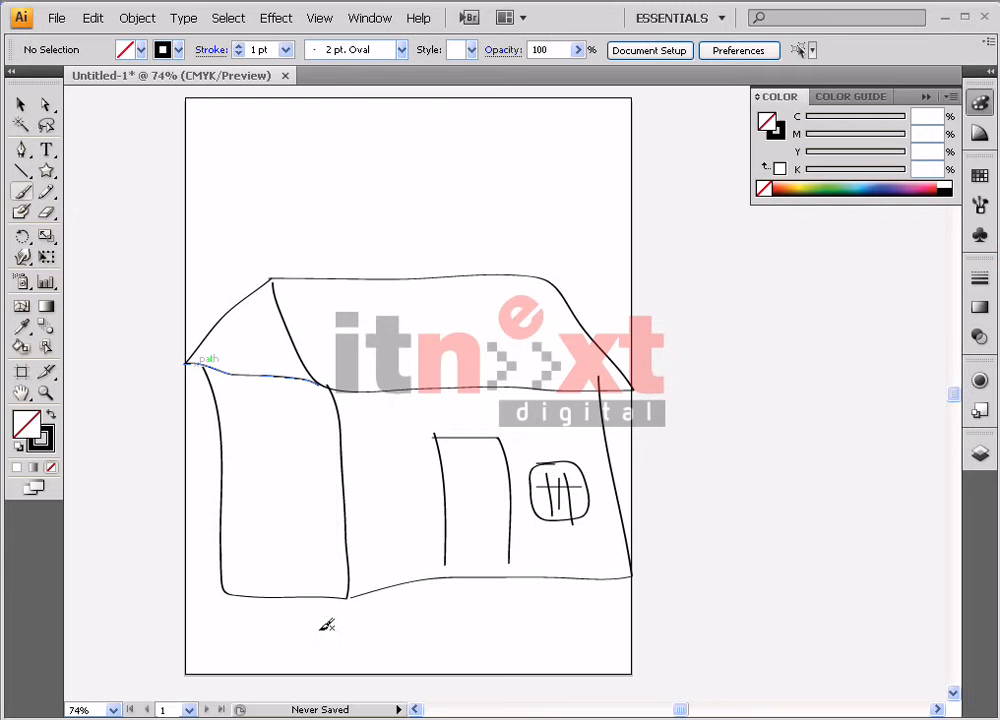
Paint a rounded base under both walls, a doorstep line, and a wavy horizon extending from the house's right side.
drag(209, 588, 213, 622)
mouse_move(343, 626)
mouse_down()
mouse_move(548, 638)
mouse_move(620, 624)
mouse_move(644, 612)
mouse_move(638, 574)
mouse_up()
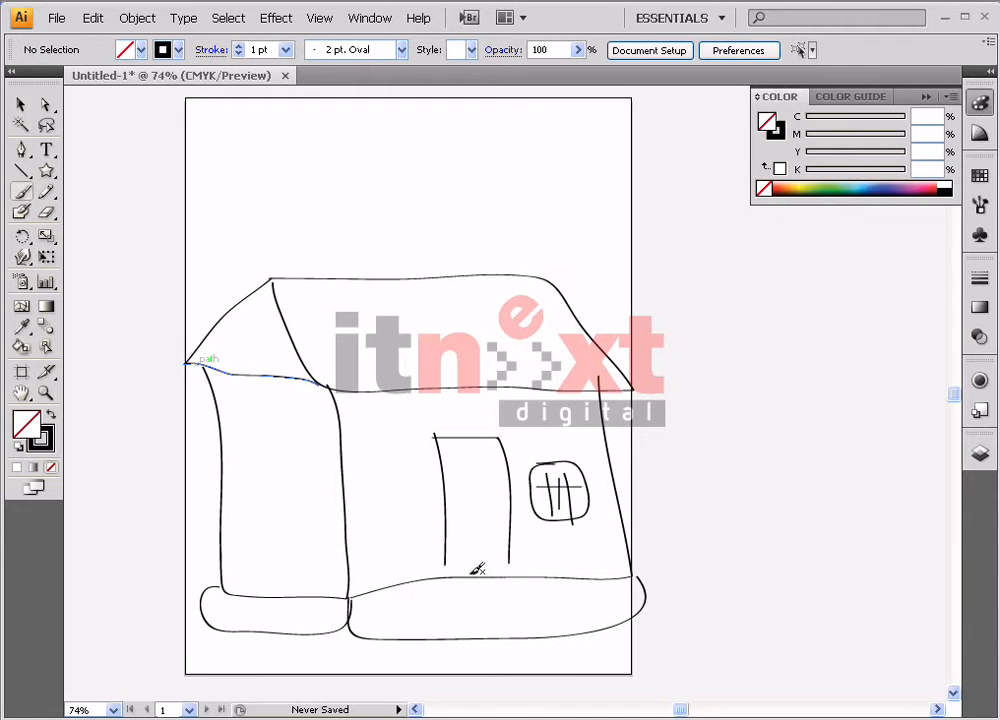
drag(436, 572, 535, 572)
mouse_move(618, 472)
mouse_down()
mouse_move(761, 426)
mouse_move(936, 438)
mouse_up()
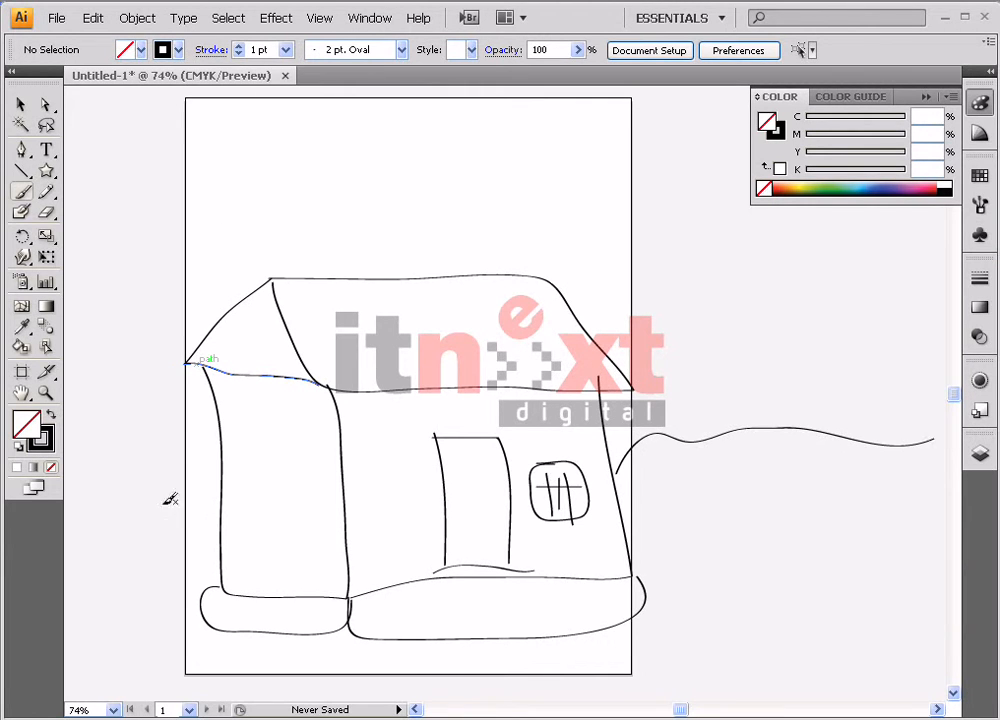
Paint a wavy horizon extending from the house's left side and a cluster of large leafy foliage with short accent strokes behind the roof.
drag(222, 493, 64, 506)
mouse_move(396, 264)
mouse_down()
mouse_move(374, 207)
mouse_move(416, 155)
mouse_move(460, 129)
mouse_move(480, 162)
mouse_move(534, 160)
mouse_move(437, 268)
mouse_up()
mouse_move(451, 225)
mouse_down()
mouse_move(511, 180)
mouse_move(579, 184)
mouse_move(427, 244)
mouse_up()
mouse_move(500, 223)
mouse_down()
mouse_move(545, 250)
mouse_move(505, 286)
mouse_up()
mouse_move(356, 240)
mouse_down()
mouse_move(301, 221)
mouse_move(309, 275)
mouse_move(357, 281)
mouse_up()
drag(331, 210, 365, 228)
drag(366, 274, 371, 276)
drag(322, 244, 370, 270)
drag(339, 193, 366, 206)
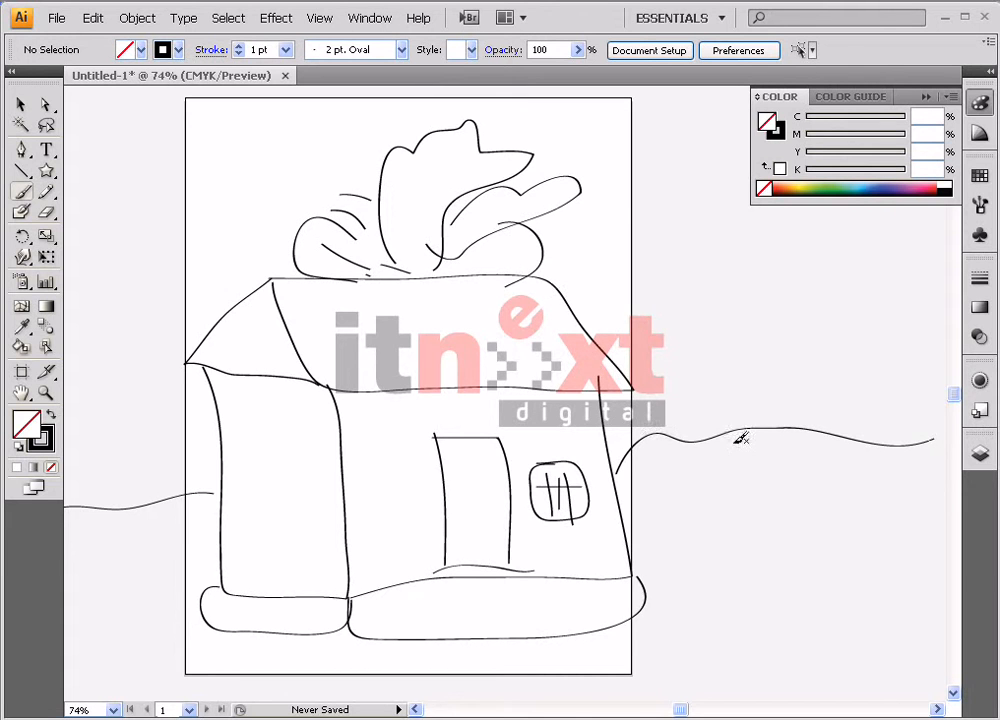
Paint a plant with long pointed leaves and a wavy-petaled flower growing from the horizon on the house's right side.
mouse_move(741, 428)
mouse_down()
mouse_move(742, 366)
mouse_move(835, 284)
mouse_move(786, 338)
mouse_move(756, 430)
mouse_move(743, 423)
mouse_move(762, 398)
mouse_move(817, 360)
mouse_move(772, 414)
mouse_move(683, 330)
mouse_move(713, 327)
mouse_move(733, 342)
mouse_move(726, 440)
mouse_up()
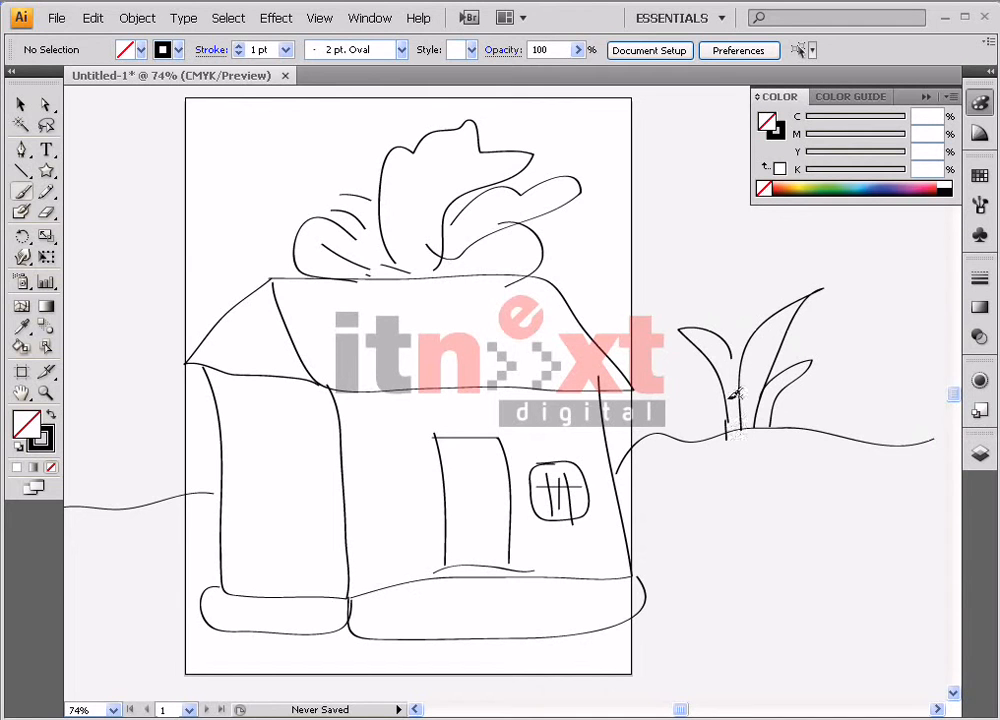
mouse_move(730, 355)
mouse_down()
mouse_move(700, 305)
mouse_move(712, 265)
mouse_move(745, 270)
mouse_move(740, 318)
mouse_move(693, 286)
mouse_move(727, 285)
mouse_move(718, 292)
mouse_up()
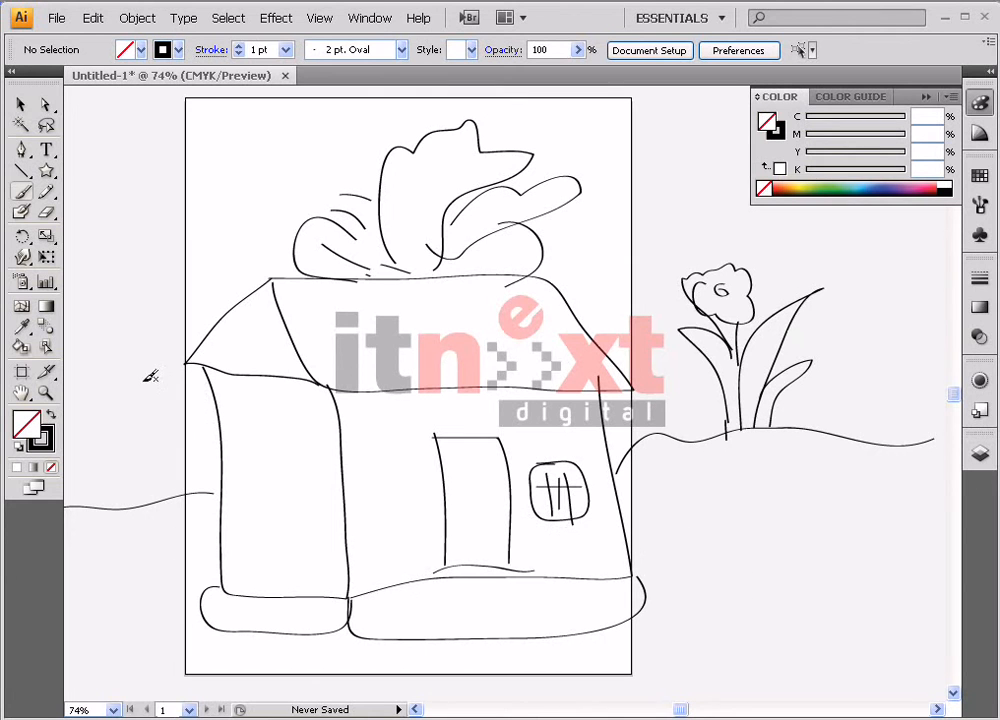
Paint a dome-shaped haystack on the left horizon and fill it with short vertical straw strokes.
mouse_move(70, 495)
mouse_down()
mouse_move(88, 410)
mouse_move(115, 398)
mouse_move(160, 430)
mouse_move(173, 490)
mouse_up()
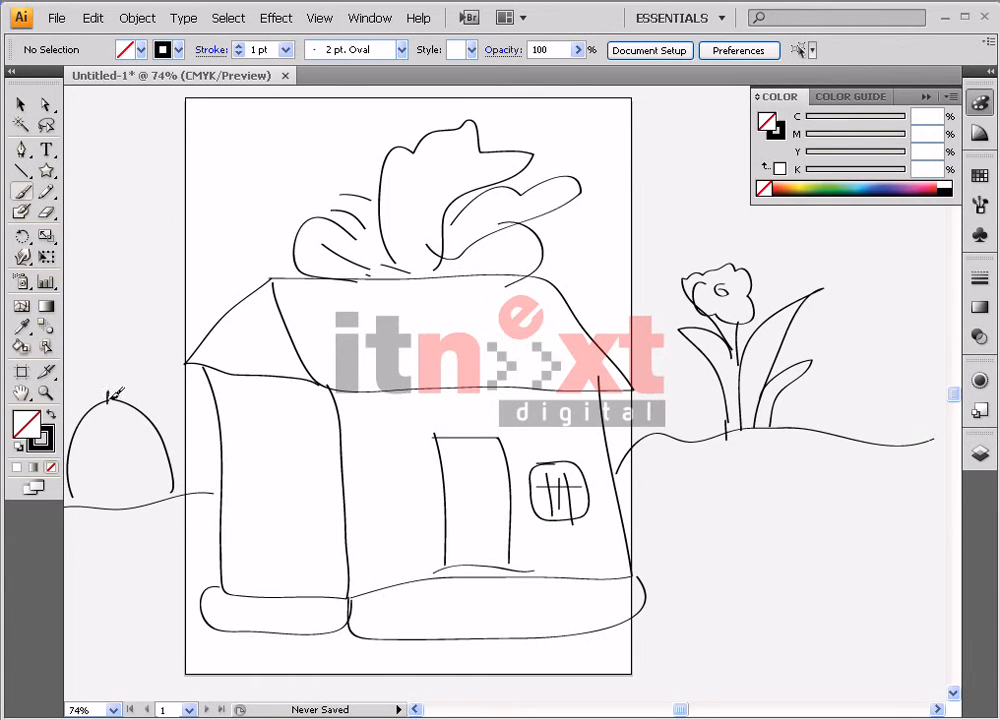
mouse_move(96, 412)
mouse_down()
mouse_move(83, 473)
mouse_move(89, 430)
mouse_move(79, 465)
mouse_move(72, 496)
mouse_up()
mouse_move(129, 416)
mouse_down()
mouse_move(156, 480)
mouse_move(100, 470)
mouse_move(113, 487)
mouse_up()
mouse_move(120, 437)
mouse_down()
mouse_move(84, 475)
mouse_move(79, 506)
mouse_up()
mouse_move(114, 419)
mouse_down()
mouse_move(123, 455)
mouse_move(104, 466)
mouse_up()
drag(127, 430, 152, 462)
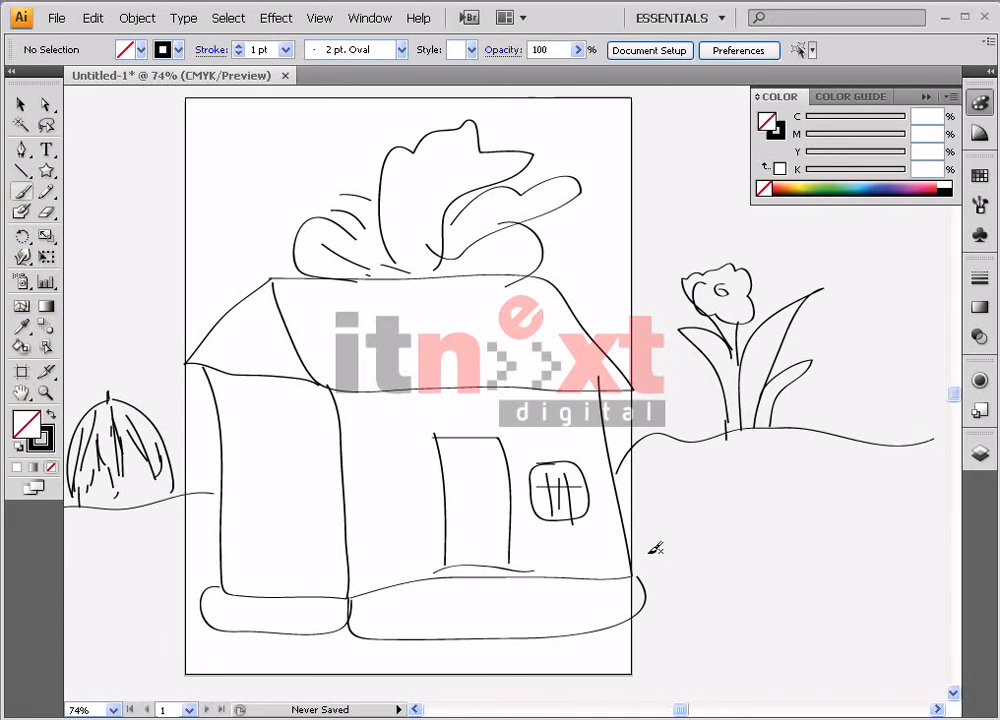
Paint long, gently curving ground lines to the right and left of the house and across the area below it.
mouse_move(648, 555)
mouse_down()
mouse_move(799, 539)
mouse_move(945, 541)
mouse_up()
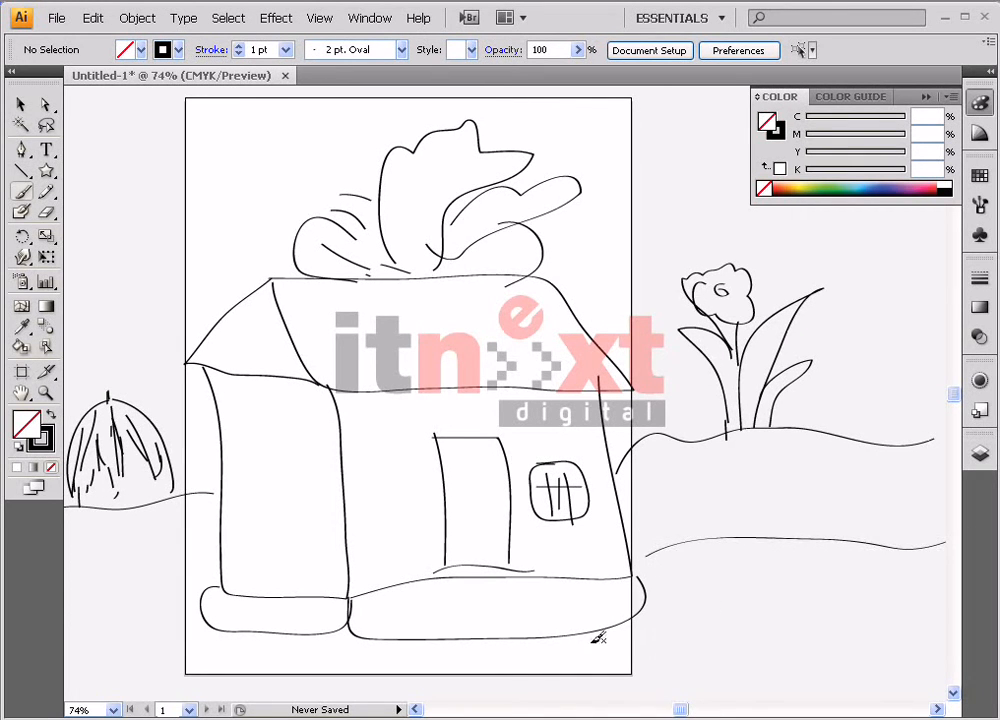
scroll(642, 640, down, 3)
drag(187, 542, 65, 585)
drag(171, 594, 922, 614)
drag(502, 650, 81, 638)
Paint a small flock of birds with short curved strokes in the sky above the haystack.
scroll(475, 404, up, 2)
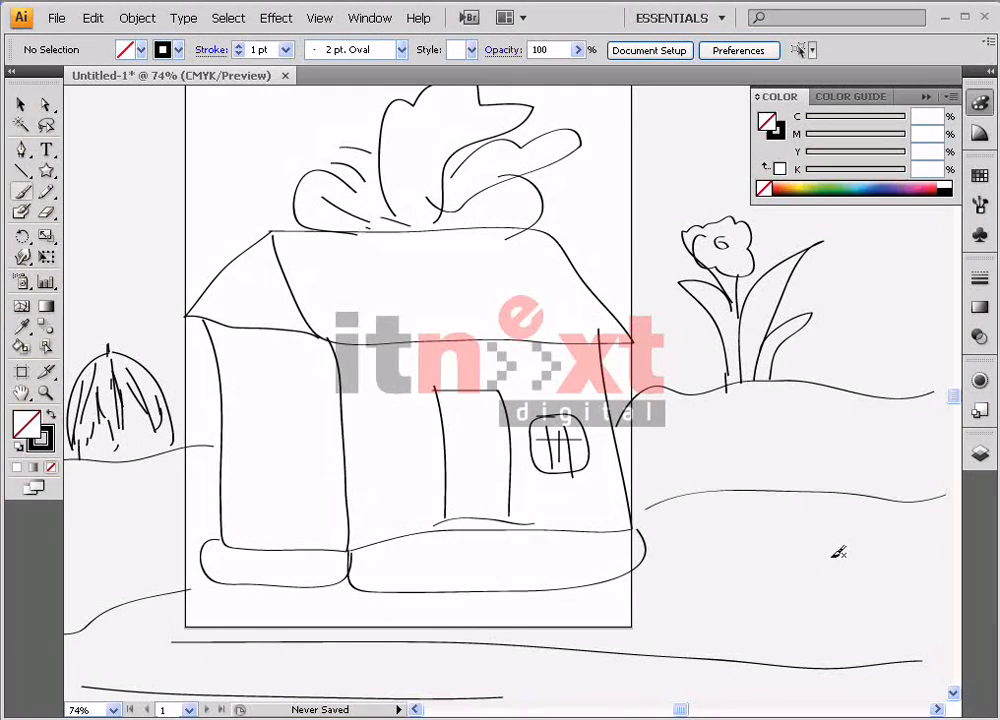
scroll(815, 556, up, 4)
scroll(848, 614, down, 1)
scroll(600, 605, up, 1)
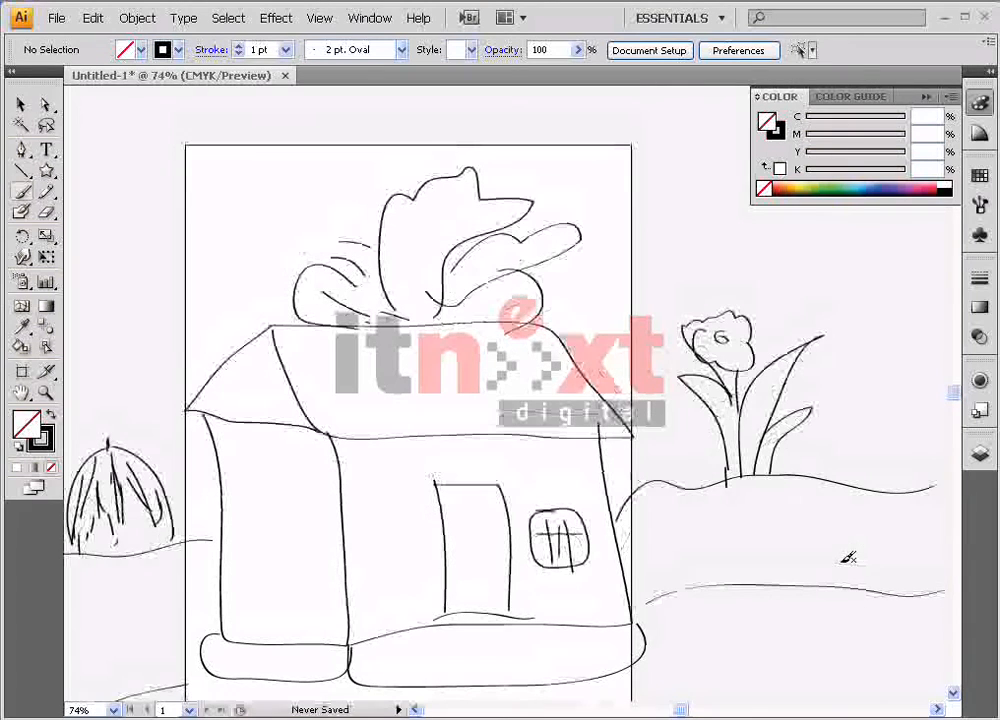
scroll(376, 597, up, 3)
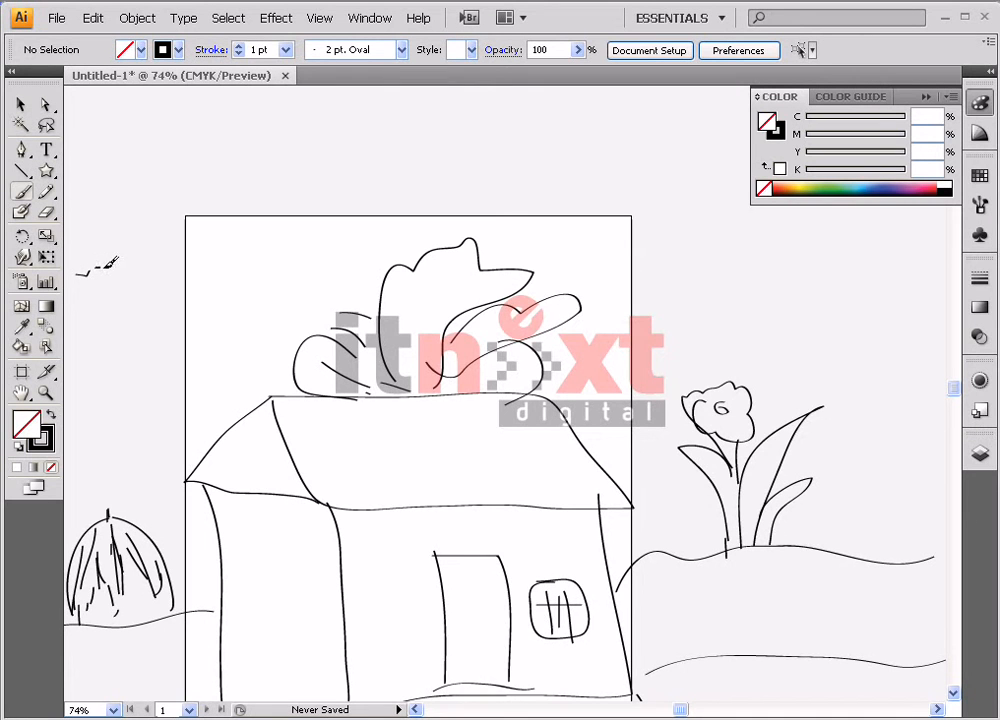
drag(124, 252, 137, 251)
drag(142, 261, 156, 253)
drag(118, 289, 128, 276)
Select all the artwork of the house scene and delete it.
scroll(290, 235, down, 5)
scroll(492, 288, up, 2)
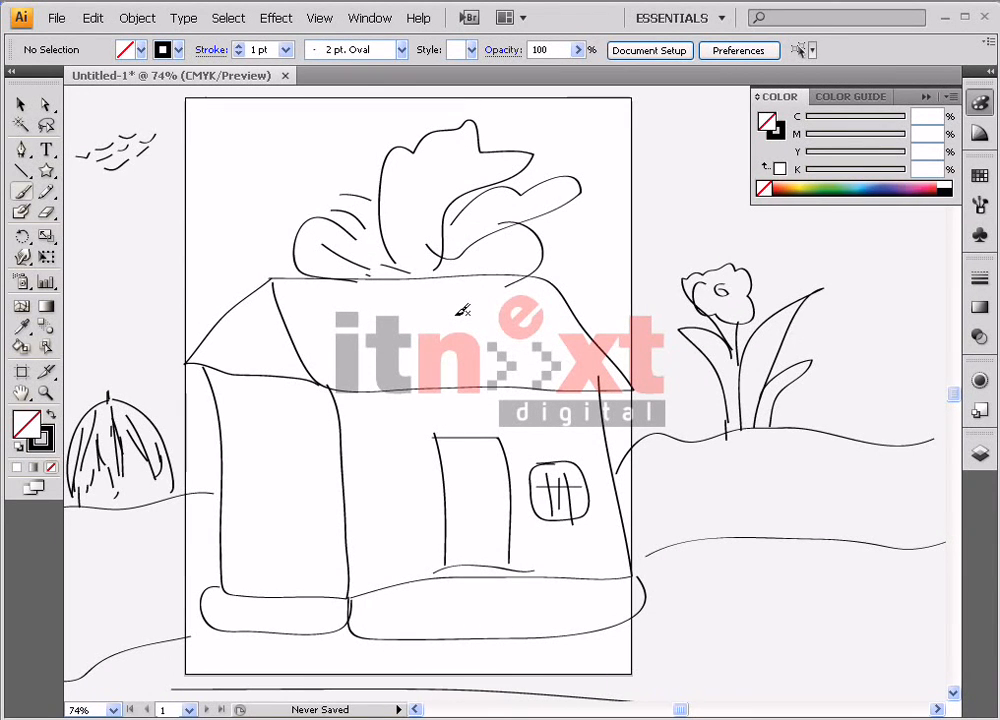
key(ctrl+a)
key(Delete)
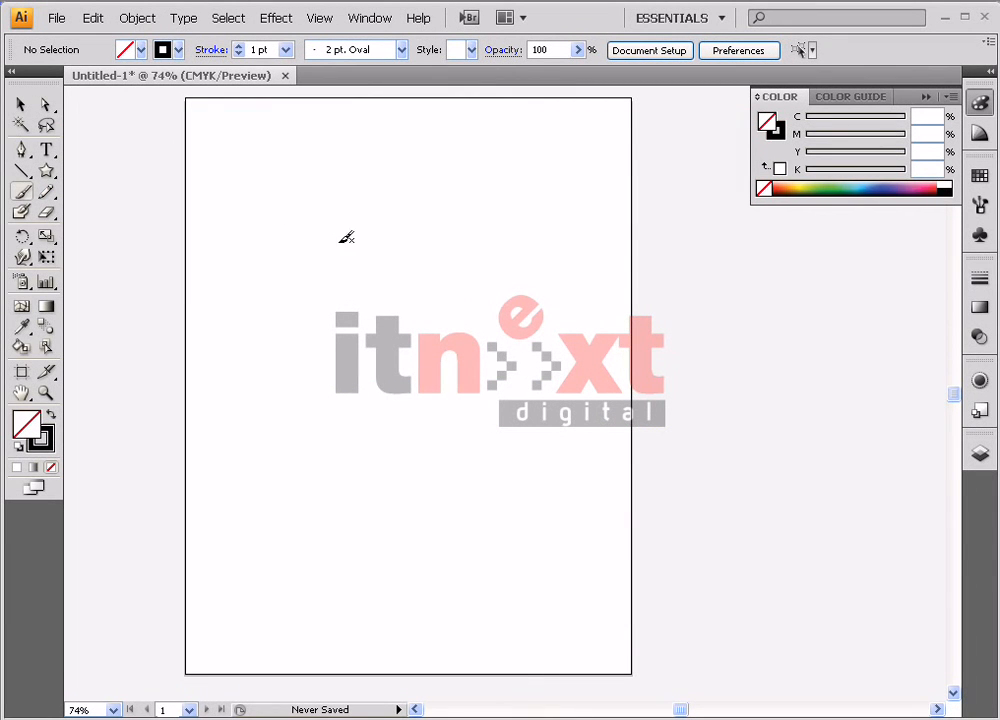
Paint a large face with wavy hair, a rounded jaw outline, two almond-shaped eyes, a curved nose and a smiling mouth.
mouse_move(300, 374)
mouse_down()
mouse_move(254, 268)
mouse_move(346, 152)
mouse_move(574, 254)
mouse_move(555, 368)
mouse_move(303, 345)
mouse_move(551, 340)
mouse_move(587, 378)
mouse_up()
mouse_move(298, 374)
mouse_down()
mouse_move(340, 552)
mouse_move(638, 410)
mouse_move(582, 340)
mouse_up()
drag(370, 402, 343, 431)
mouse_move(538, 401)
mouse_down()
mouse_move(588, 414)
mouse_move(513, 435)
mouse_up()
drag(467, 395, 473, 507)
mouse_move(412, 546)
mouse_down()
mouse_move(527, 532)
mouse_move(416, 556)
mouse_up()
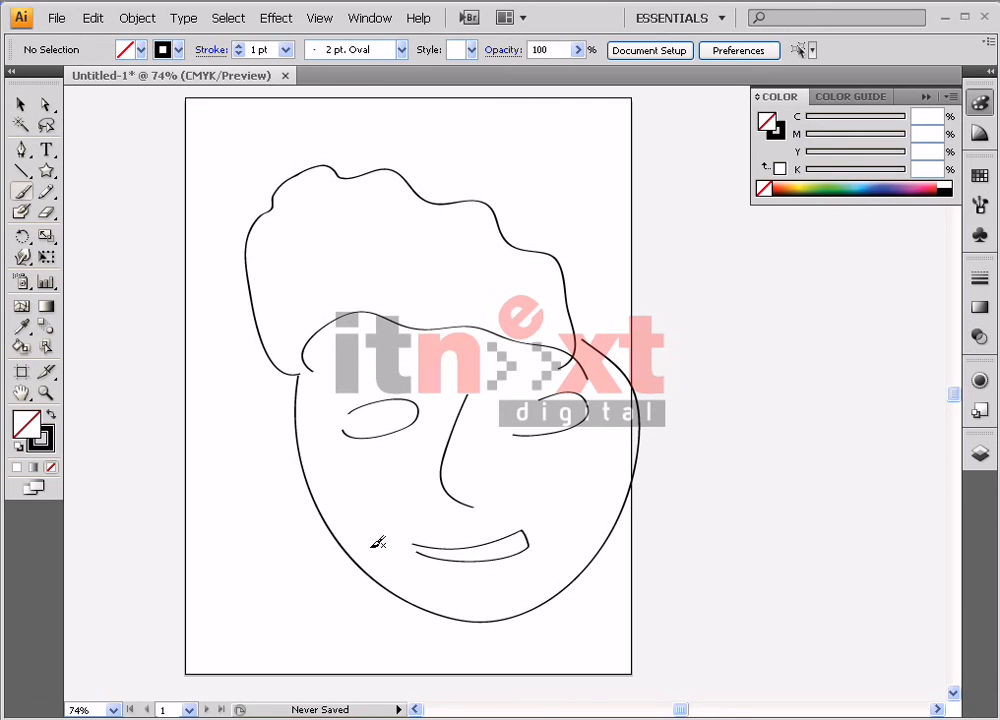
Paint curved details inside both eyes, an outer hair contour over the head, and curved strokes beside both cheeks.
drag(368, 415, 411, 410)
mouse_move(535, 405)
mouse_down()
mouse_move(578, 404)
mouse_move(512, 432)
mouse_up()
mouse_move(420, 140)
mouse_down()
mouse_move(536, 174)
mouse_move(673, 392)
mouse_up()
drag(415, 148, 326, 155)
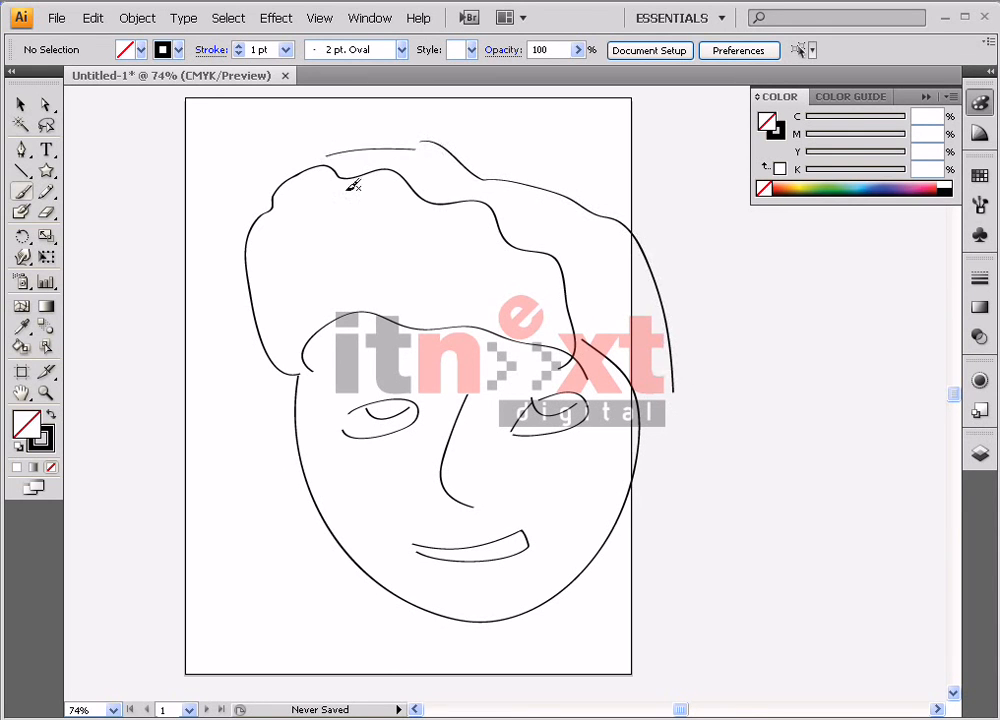
mouse_move(685, 362)
mouse_down()
mouse_move(665, 415)
mouse_move(673, 483)
mouse_move(647, 512)
mouse_up()
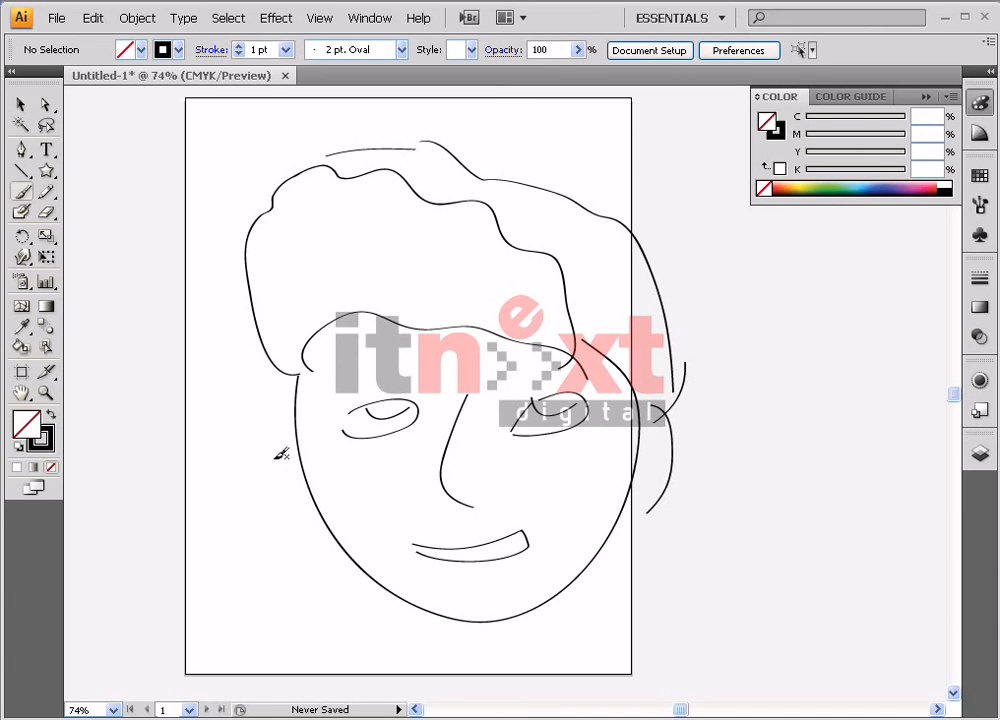
drag(277, 393, 286, 515)
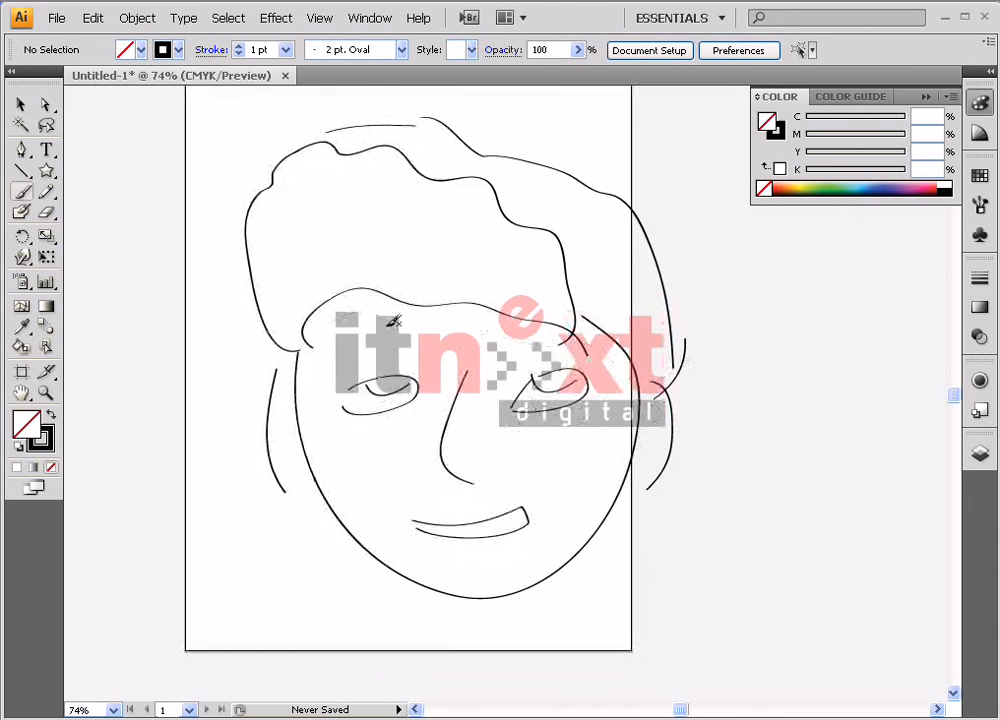